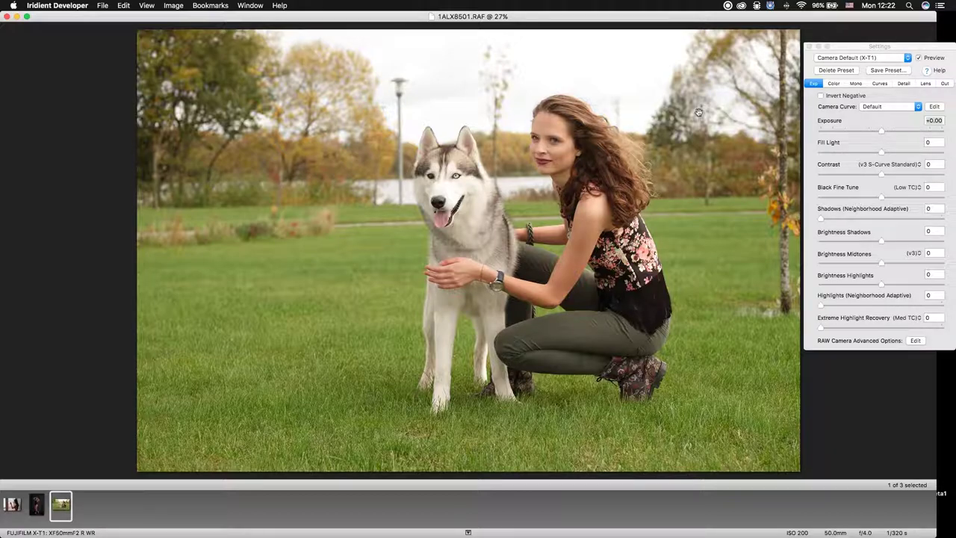
# Switch to Safari, review the Fujifilm X-Trans film style preset packs on the Iridient Digital news page, and return to Iridient Developer
pyautogui.press('super+Tab')
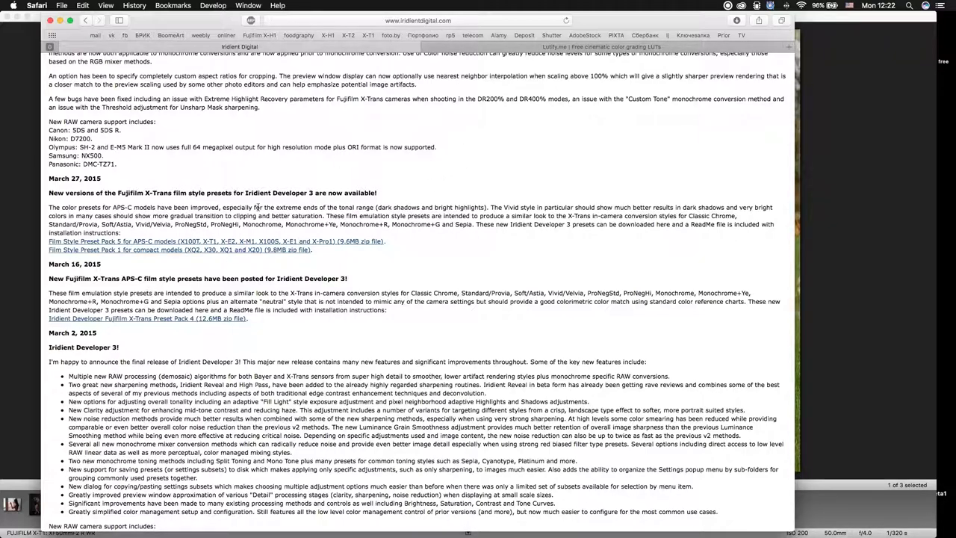
pyautogui.scroll(-1, 258, 207)
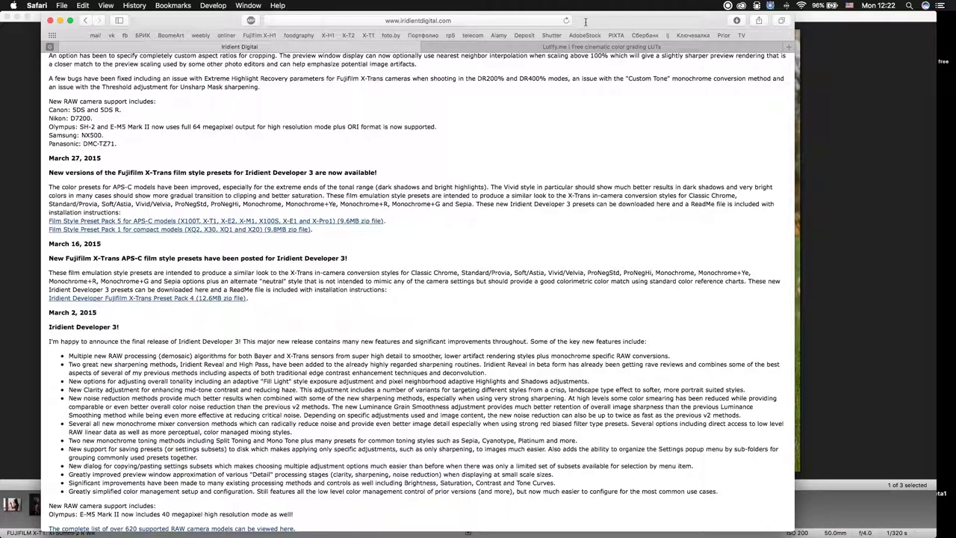
pyautogui.press('super+Tab')
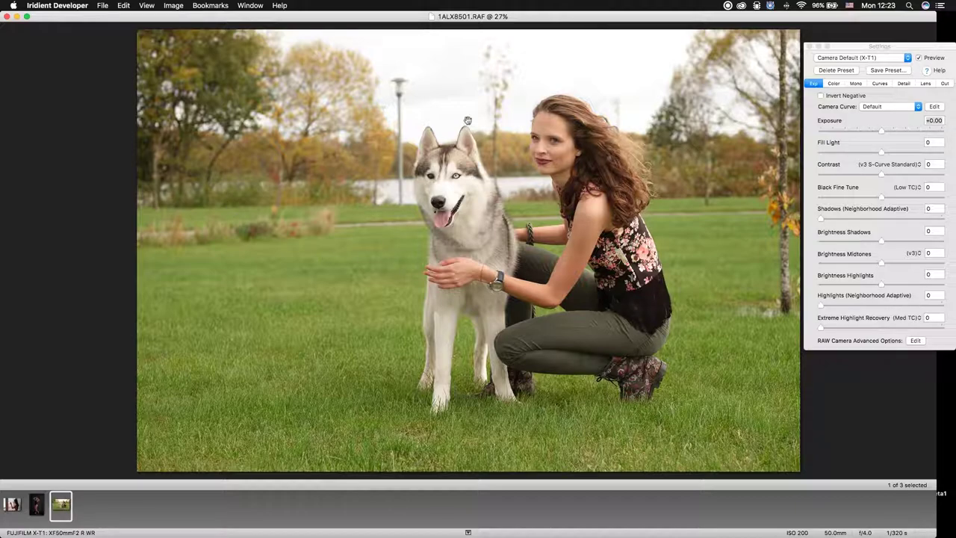
# Apply the Fujifilm X-Trans C1 Linear for ICC preset to the husky photo
pyautogui.click(835, 77)
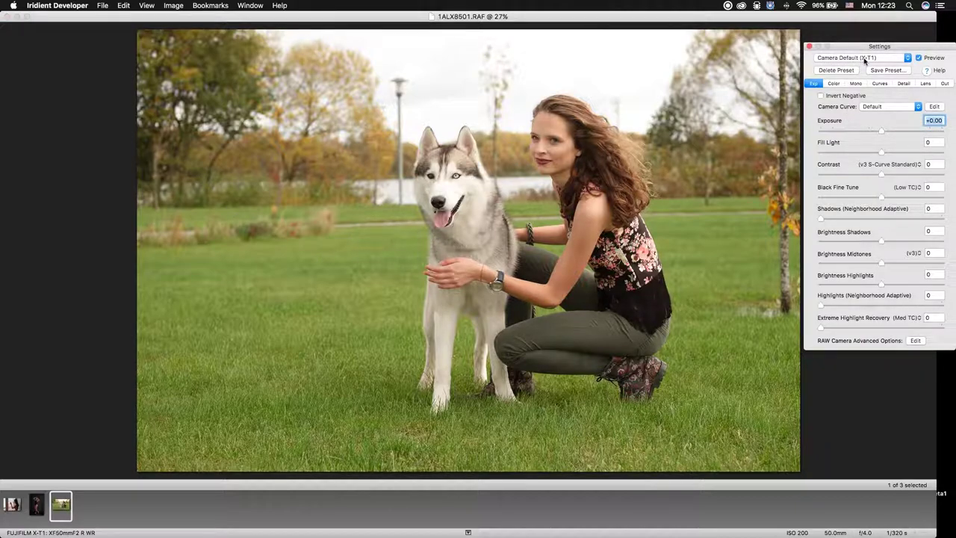
pyautogui.click(864, 61)
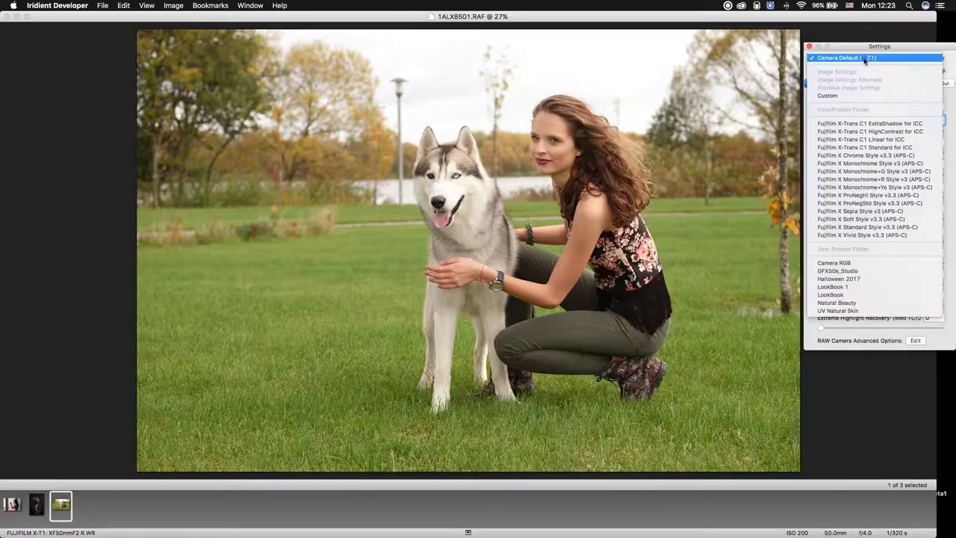
pyautogui.click(849, 140)
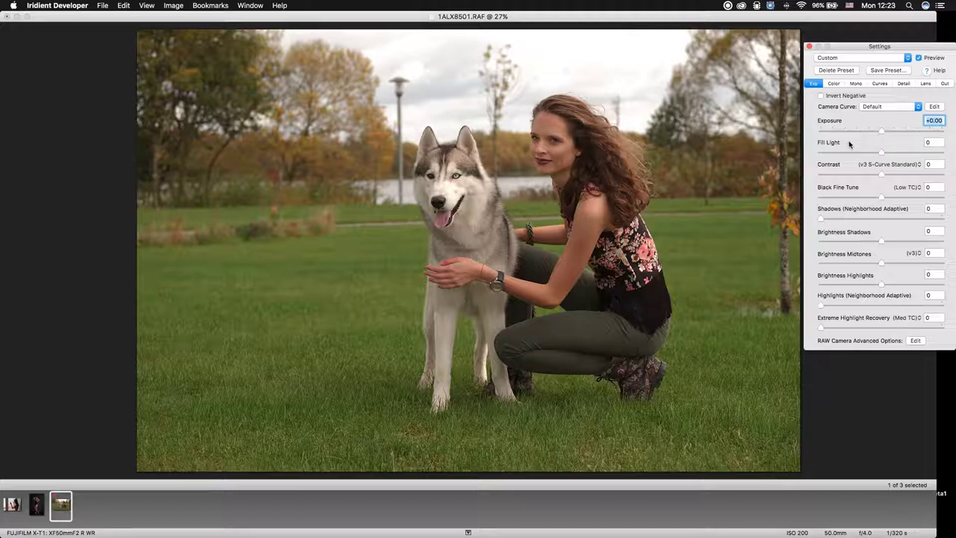
# Set the husky photo's Extreme Highlight Recovery to +49, Shadows (Neighborhood Adaptive) to +49 and Contrast to -21
pyautogui.click(884, 331)
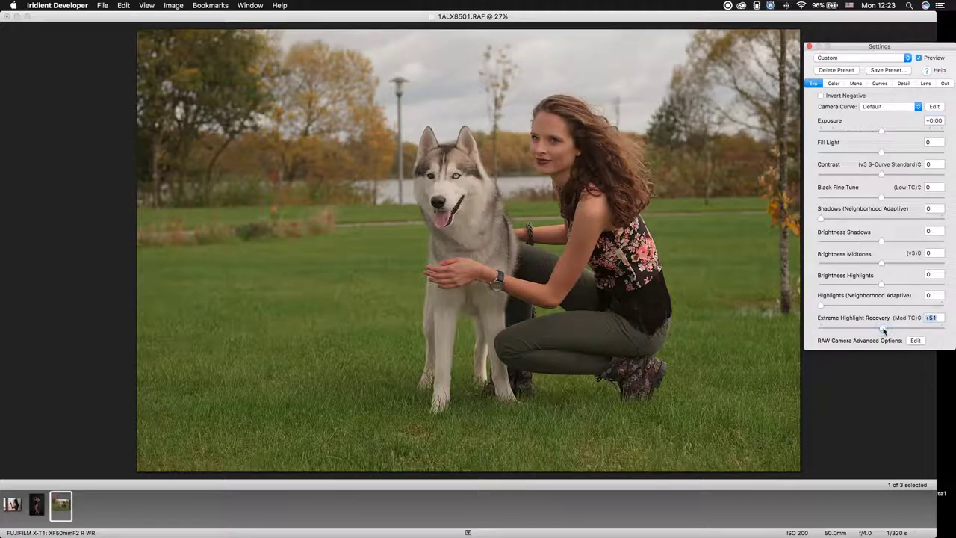
pyautogui.moveTo(883, 331); pyautogui.dragTo(882, 331)
pyautogui.click(881, 219)
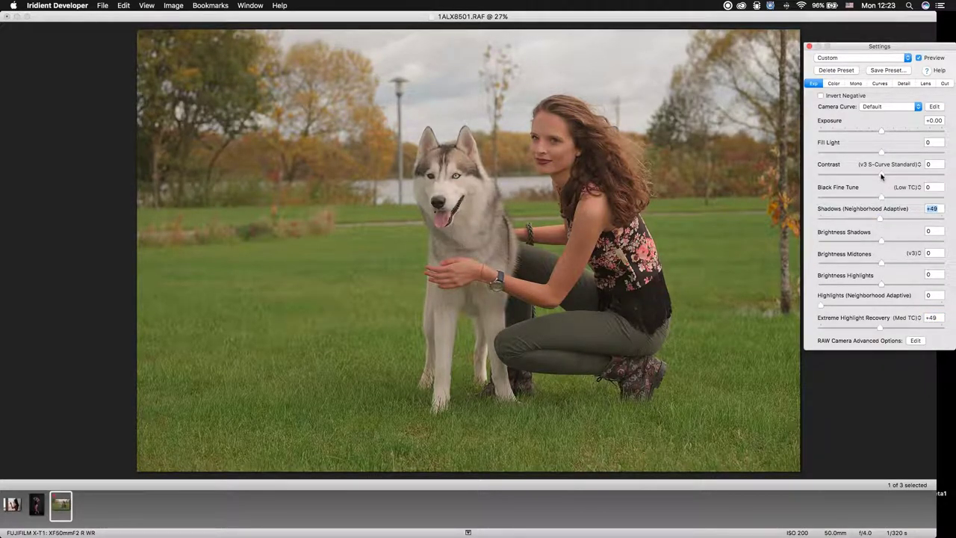
pyautogui.moveTo(881, 174)
pyautogui.mouseDown()
pyautogui.moveTo(855, 177)
pyautogui.moveTo(868, 177)
pyautogui.mouseUp()
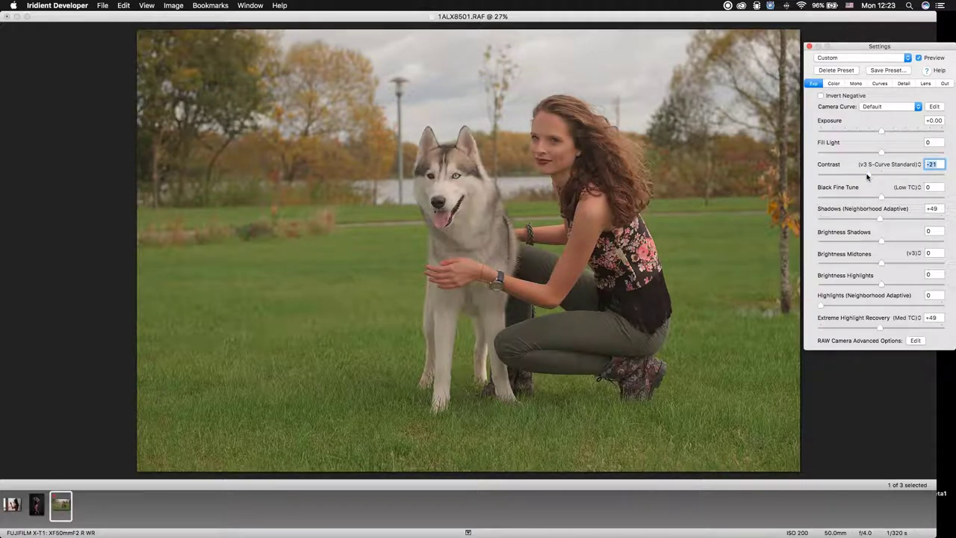
# Sharpen the husky photo with Iridient Reveal, using Radius 0.55, Edge Detail 160 and Texture/Micro Detail 15
pyautogui.click(904, 83)
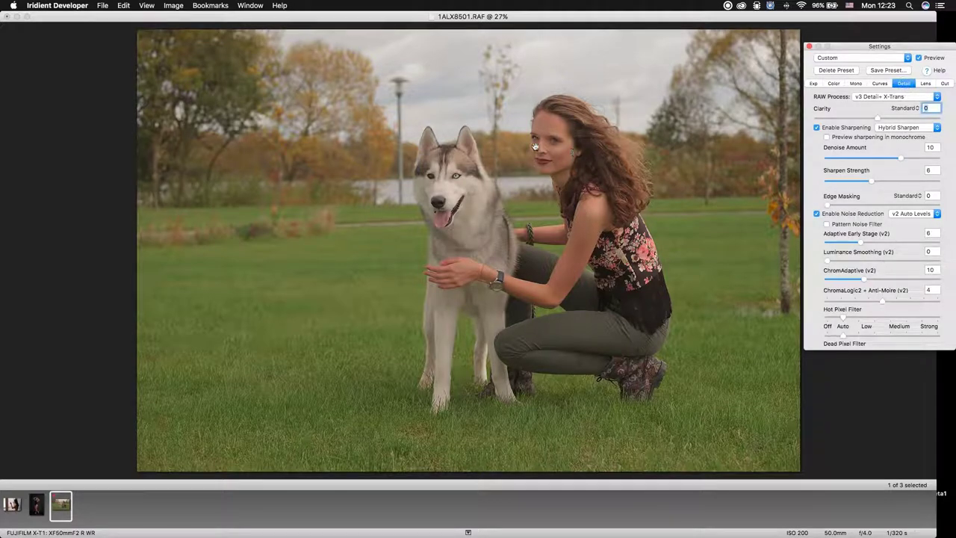
pyautogui.click(563, 142)
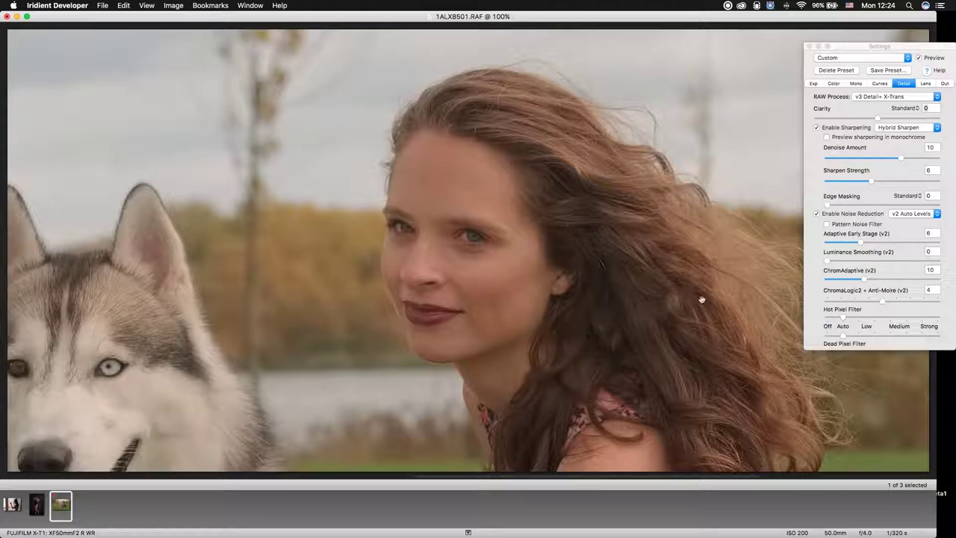
pyautogui.click(842, 273)
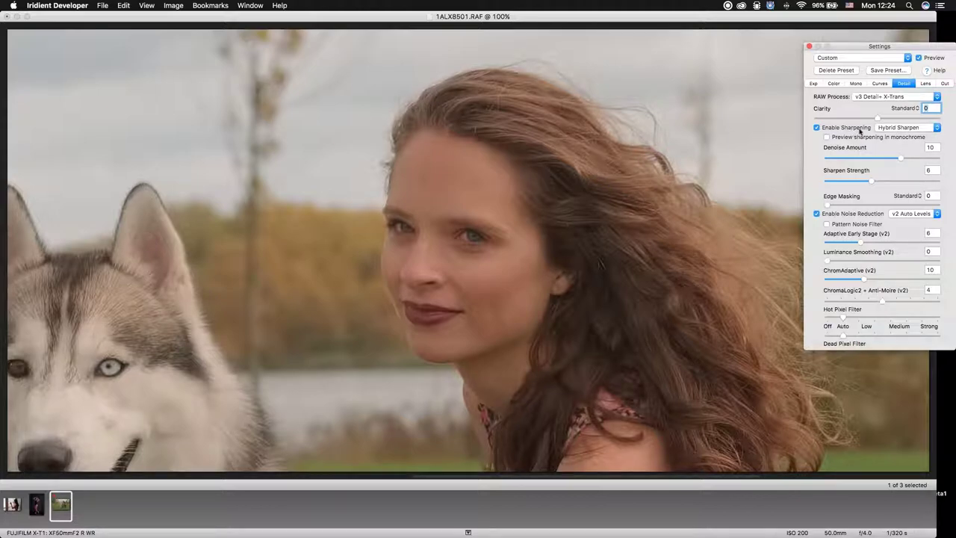
pyautogui.click(895, 128)
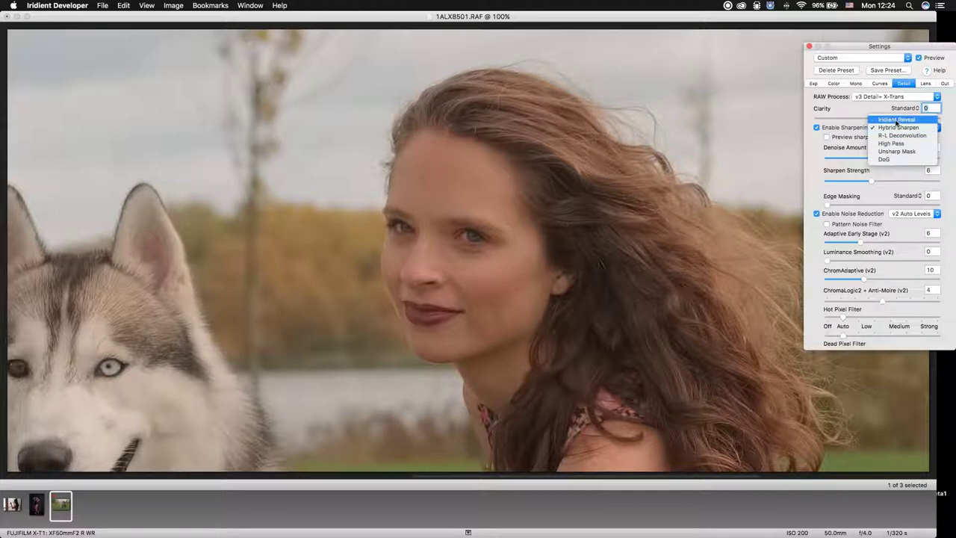
pyautogui.click(910, 120)
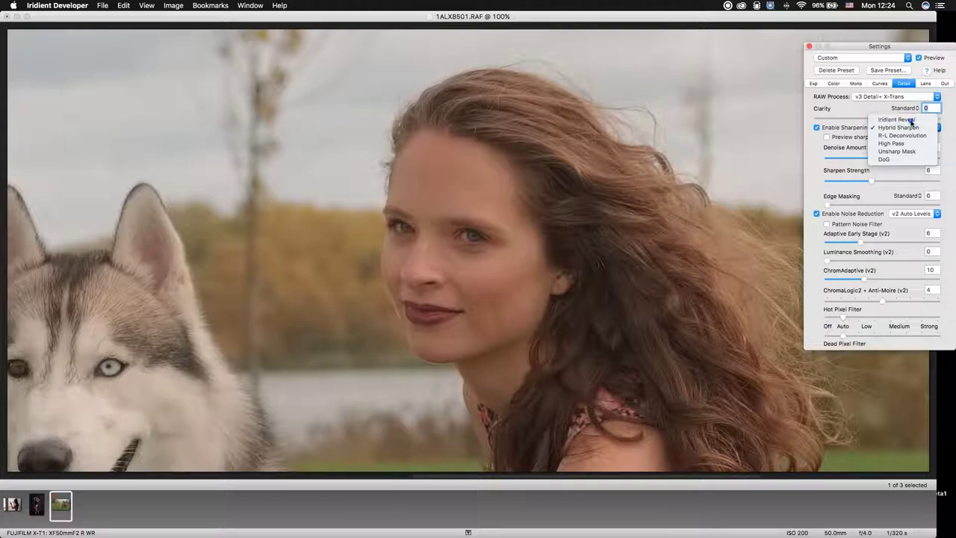
pyautogui.click(935, 147)
pyautogui.write('0.55')
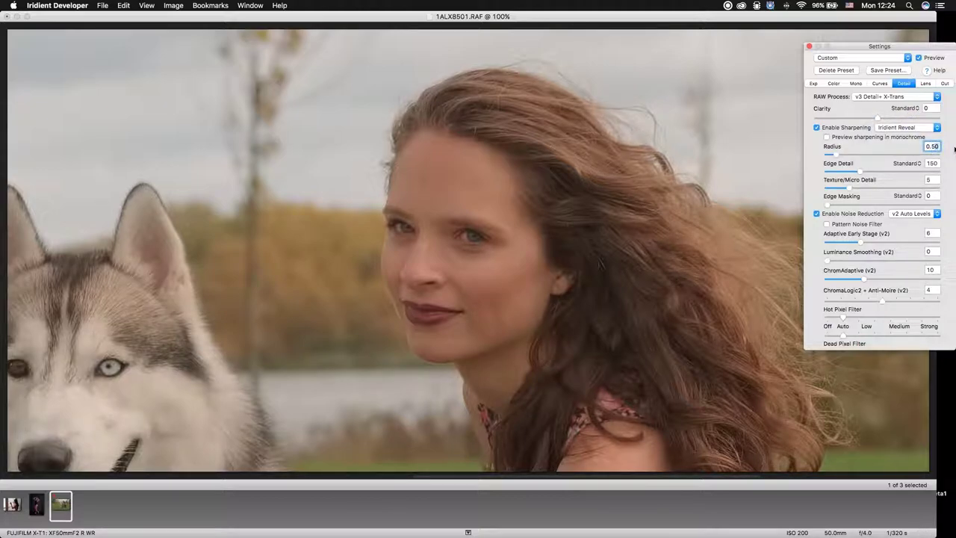
pyautogui.click(932, 164)
pyautogui.write('160')
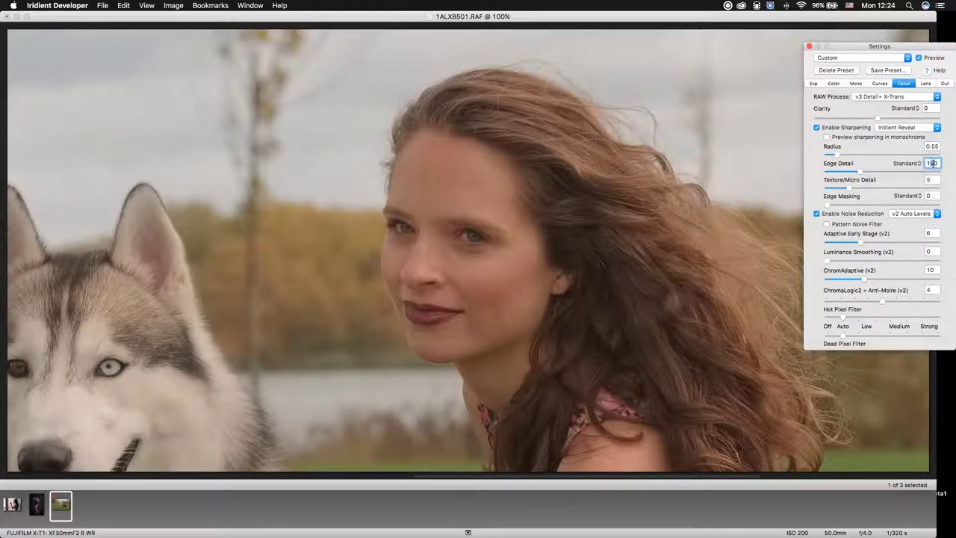
pyautogui.click(927, 179)
pyautogui.write('15')
# Set the husky photo's Adaptive Early Stage, ChromAdaptive and ChromaLogic2 + Anti-Moire noise reduction to 0
pyautogui.click(826, 242)
pyautogui.click(826, 278)
pyautogui.click(826, 301)
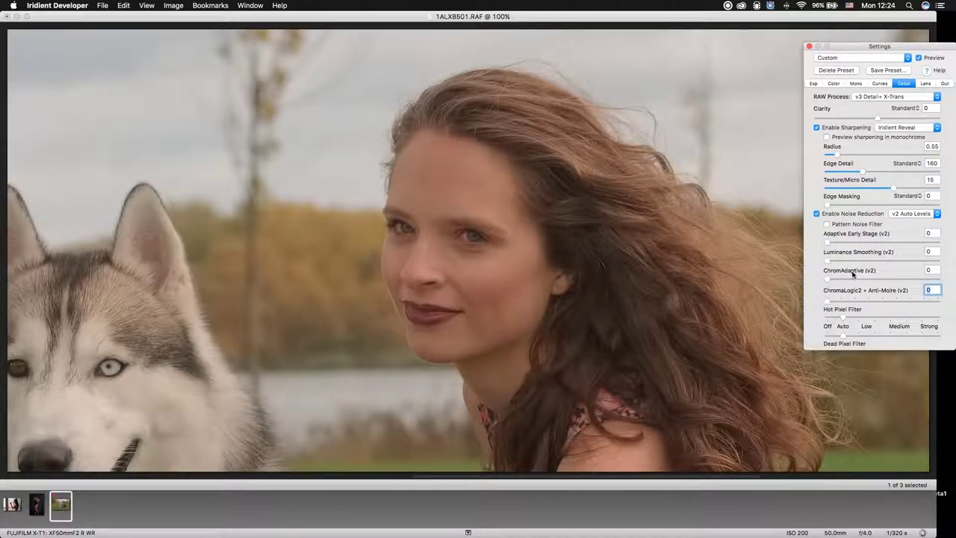
pyautogui.click(383, 254)
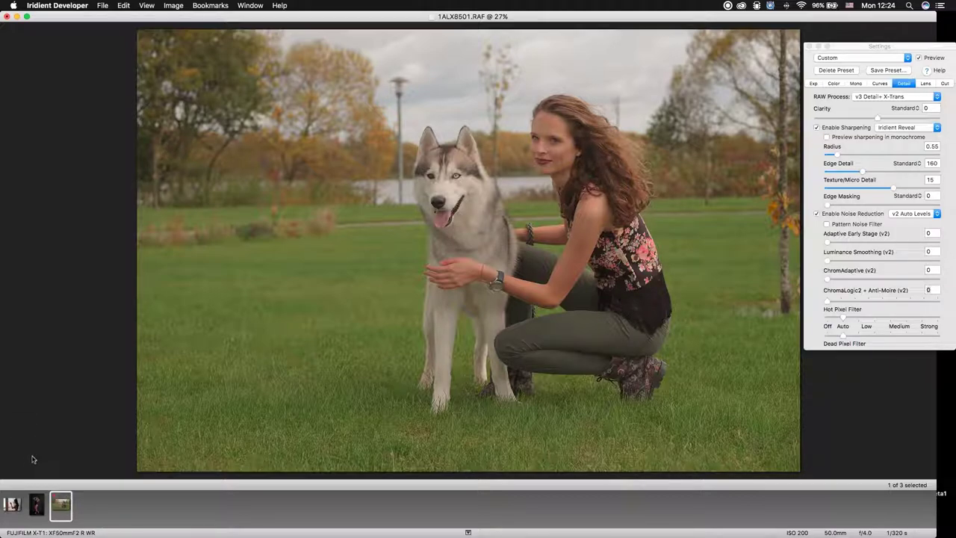
# Open the window portrait ALEX0271.RAF and apply the Fujifilm X-Trans C1 Linear for ICC preset
pyautogui.click(11, 505)
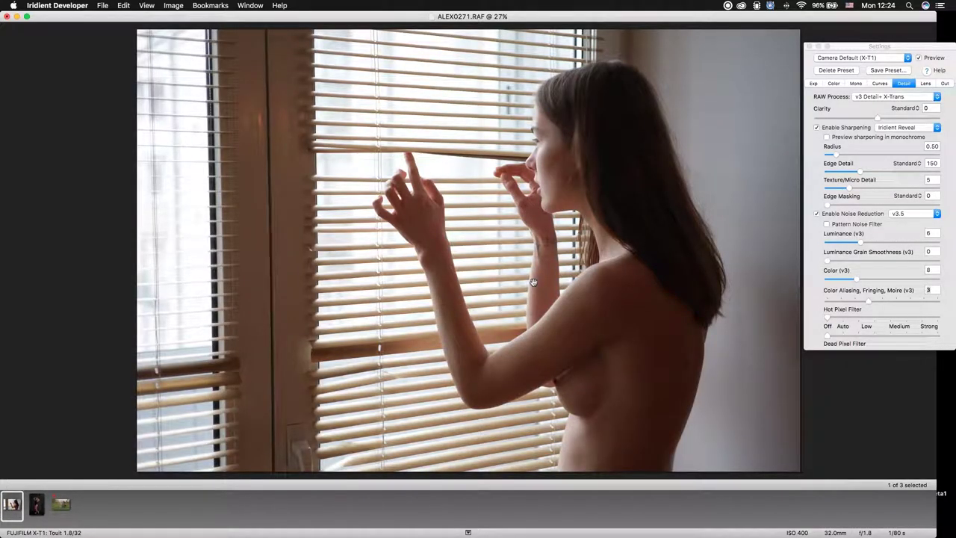
pyautogui.click(864, 58)
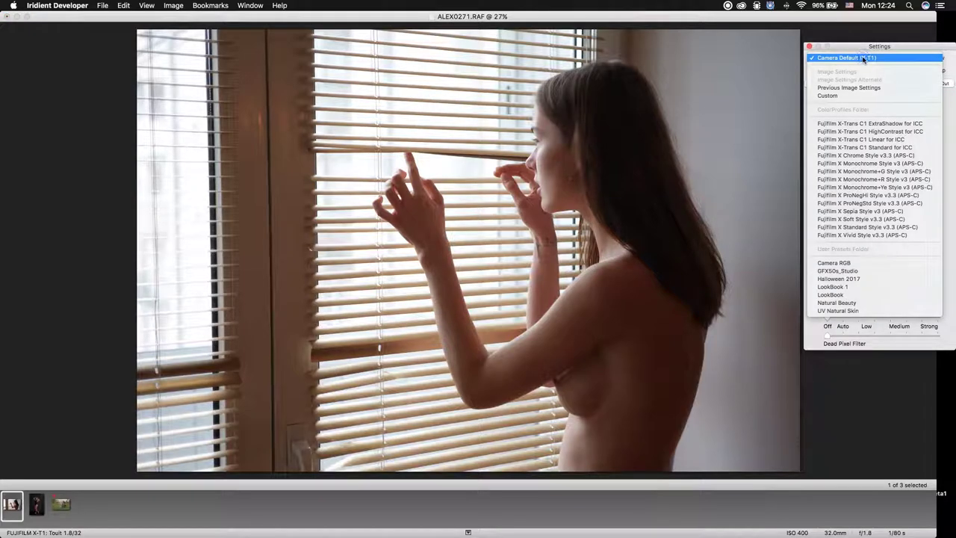
pyautogui.click(884, 142)
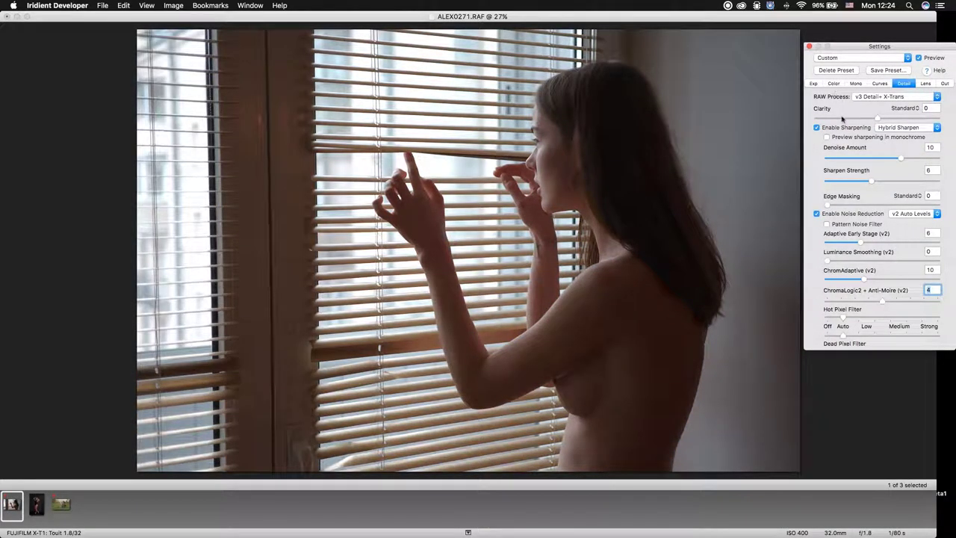
# Sharpen the window portrait with Iridient Reveal, using Radius 0.55, Edge Detail 160 and Texture/Micro Detail 15
pyautogui.click(914, 128)
pyautogui.click(907, 117)
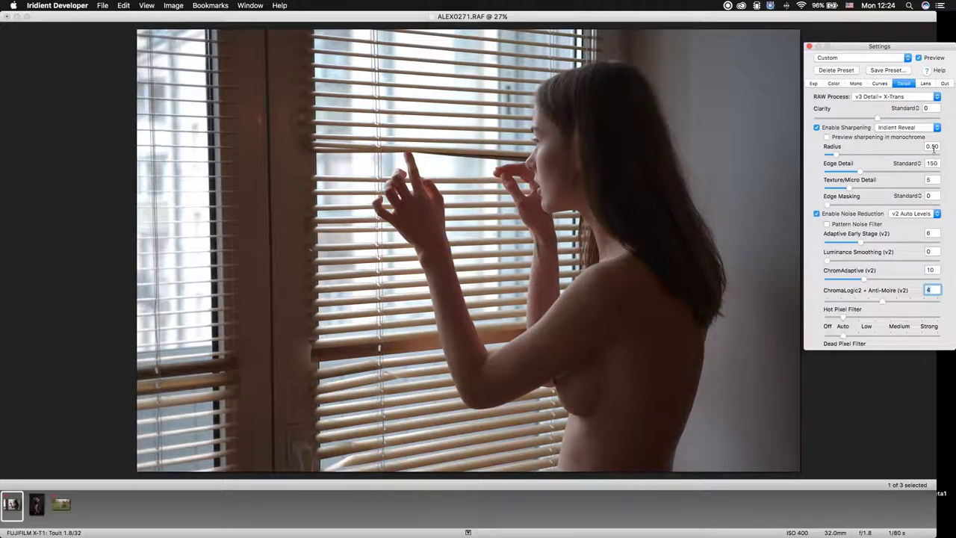
pyautogui.doubleClick(934, 146)
pyautogui.write('0.55')
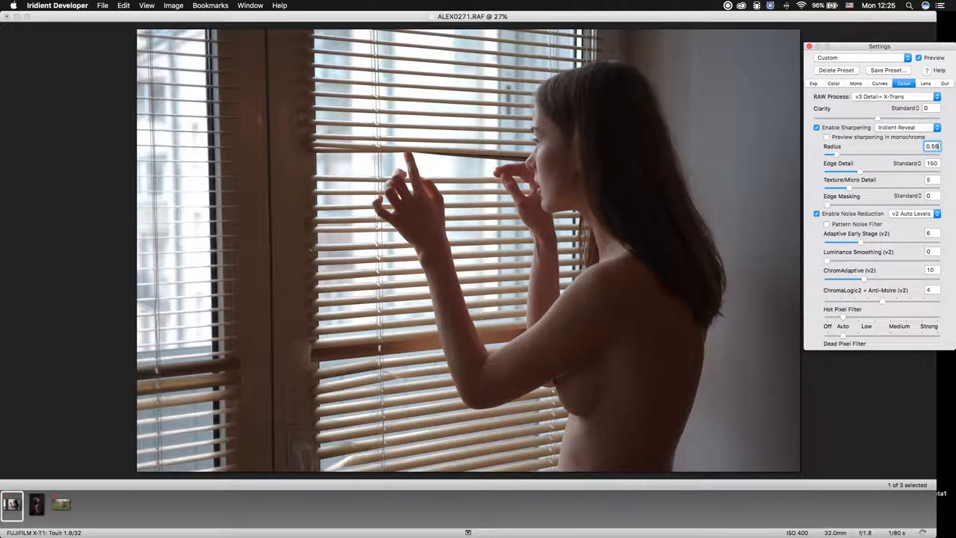
pyautogui.doubleClick(931, 162)
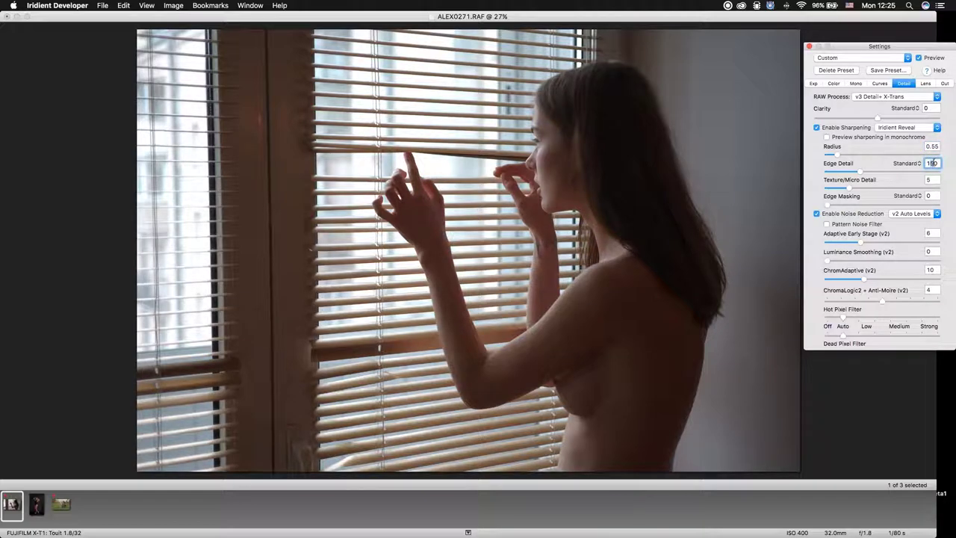
pyautogui.write('160')
pyautogui.press('Tab')
pyautogui.write('15')
# Set the window portrait's Adaptive Early Stage, ChromAdaptive and ChromaLogic2 + Anti-Moire noise reduction to 0
pyautogui.click(825, 242)
pyautogui.click(825, 279)
pyautogui.click(825, 301)
# Set the window portrait's Extreme Highlight Recovery to +51 and Shadows (Neighborhood Adaptive) to +50, and lower its Contrast slightly
pyautogui.click(813, 83)
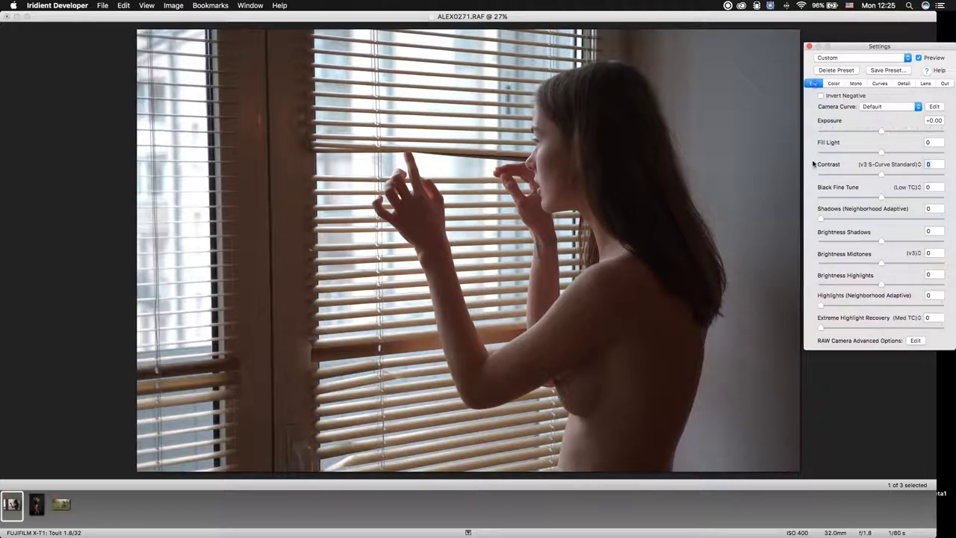
pyautogui.click(883, 327)
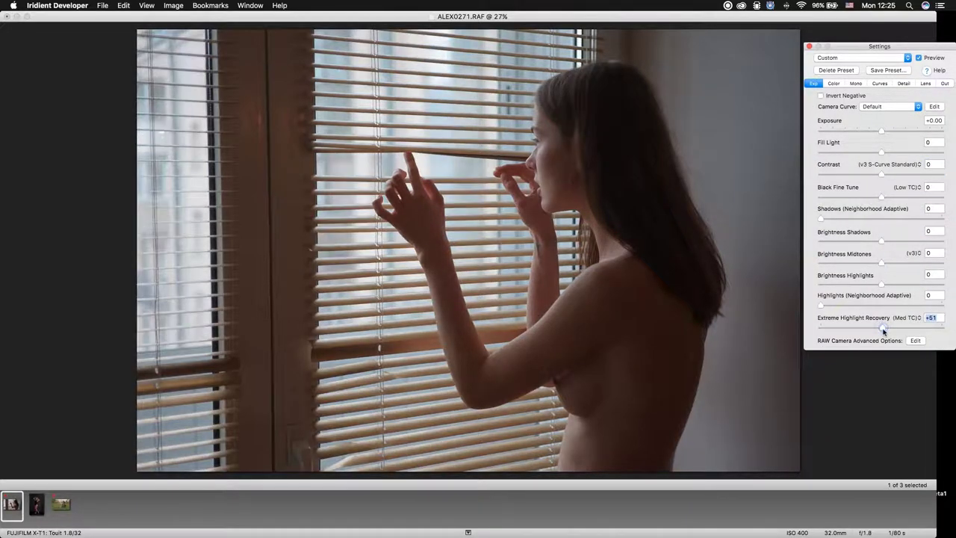
pyautogui.click(882, 220)
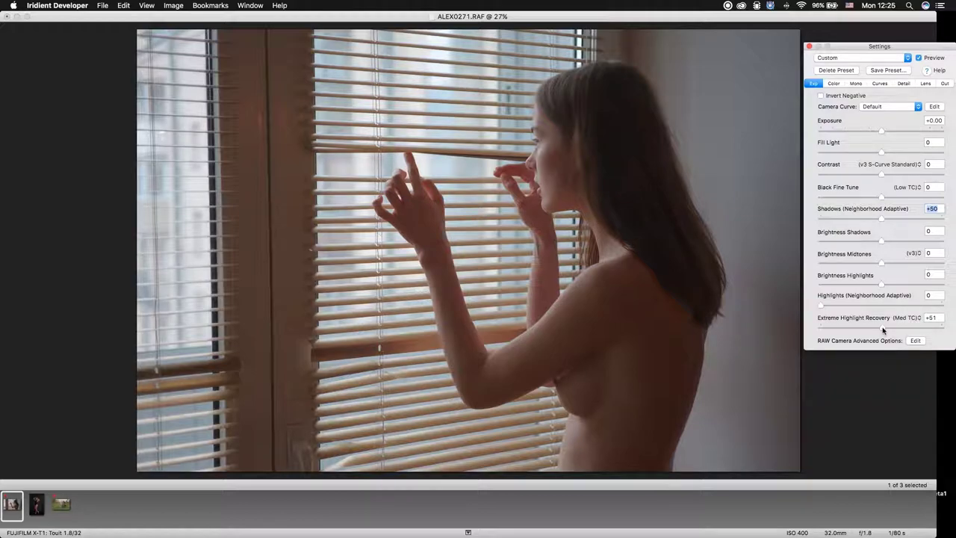
pyautogui.click(875, 174)
pyautogui.moveTo(875, 175); pyautogui.dragTo(871, 174)
# Set the window portrait's white balance to Auto 2, and cool its color temperature to 4018 K
pyautogui.click(833, 83)
pyautogui.click(840, 131)
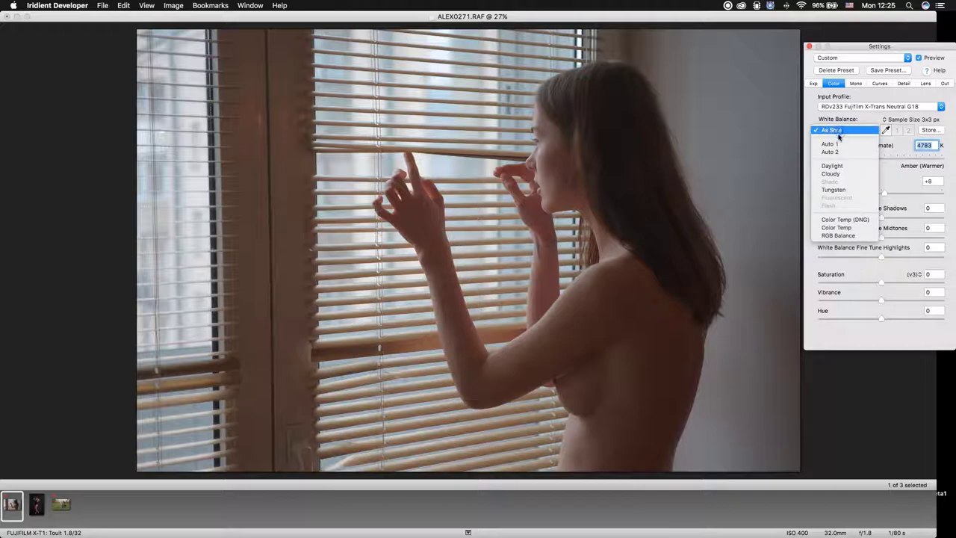
pyautogui.click(830, 151)
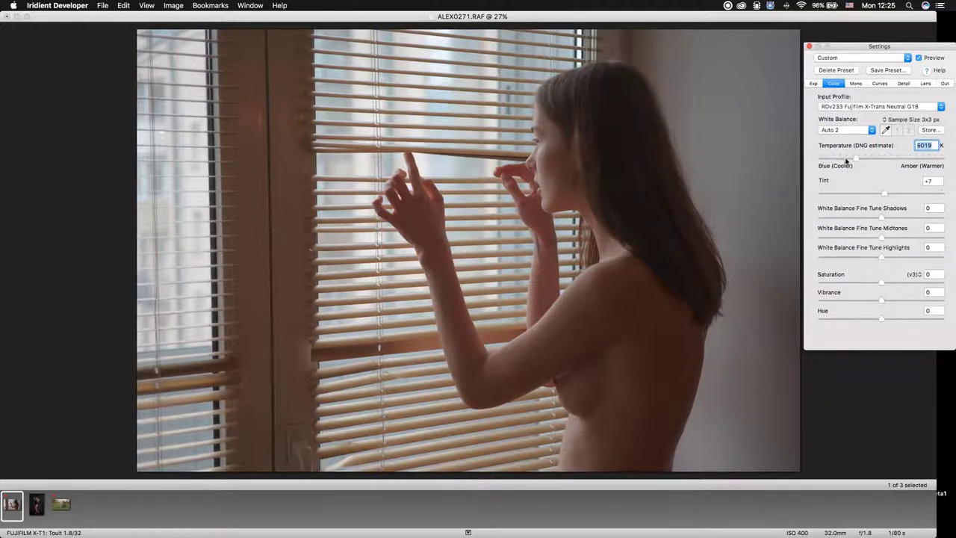
pyautogui.click(846, 159)
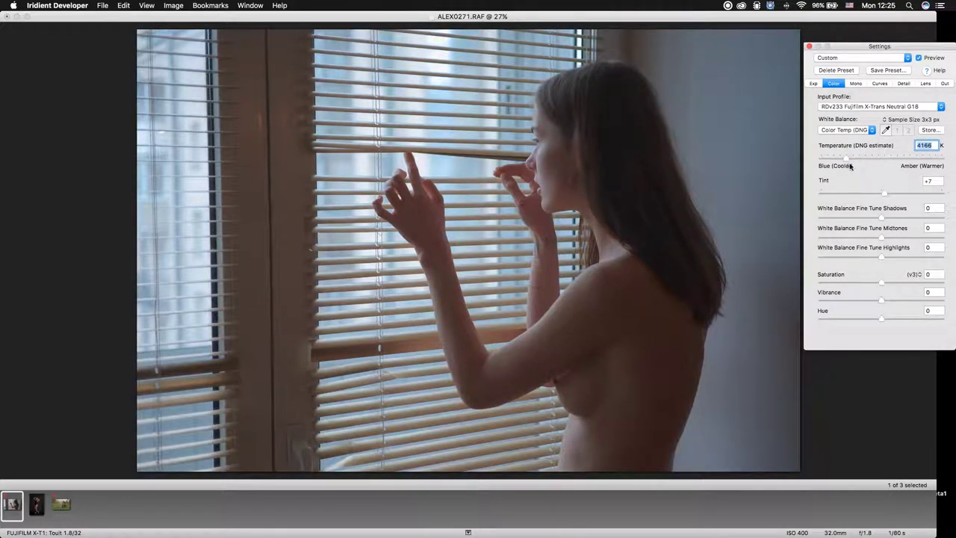
pyautogui.click(844, 158)
# Fine-tune the white balance to -21 in shadows, +29 in midtones and -55 in highlights, with Tint 0 and Saturation +26
pyautogui.moveTo(880, 218); pyautogui.dragTo(867, 218)
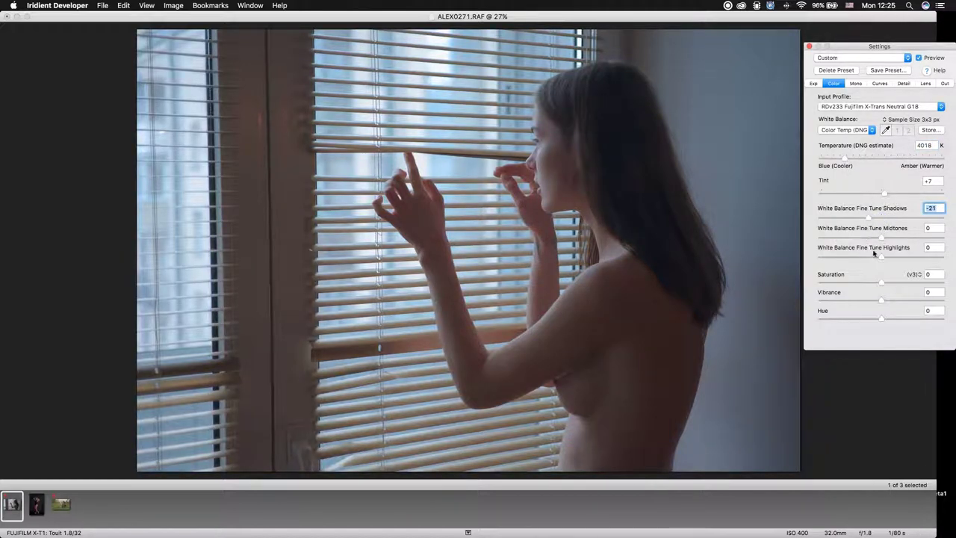
pyautogui.moveTo(882, 259); pyautogui.dragTo(848, 260)
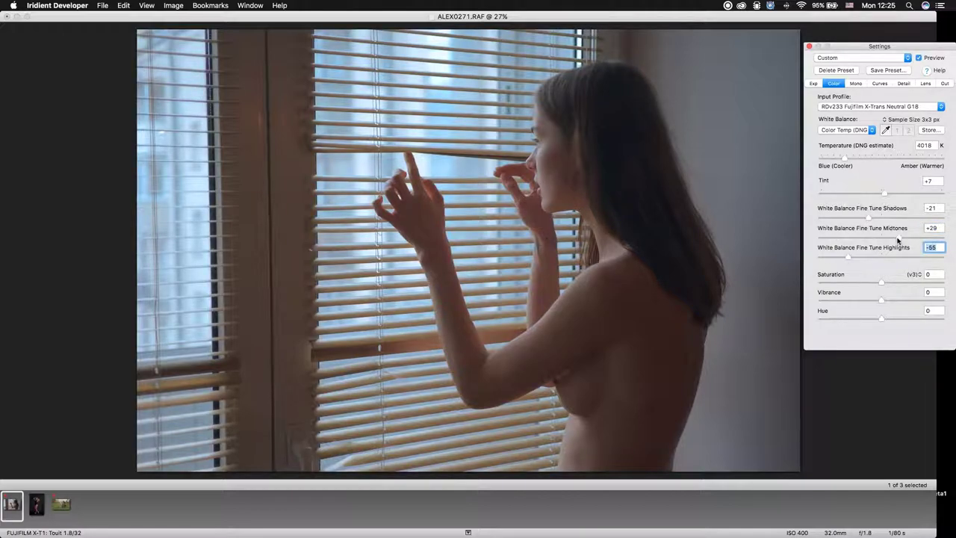
pyautogui.doubleClick(883, 193)
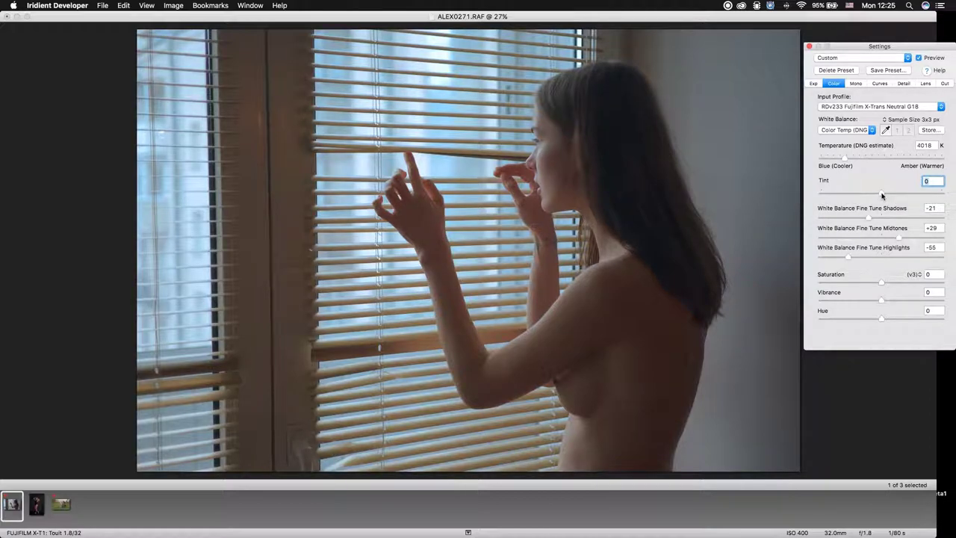
pyautogui.click(897, 284)
# Add the husky photo to the selection with the window portrait and export both photos
pyautogui.keyDown('super'); pyautogui.click(63, 506); pyautogui.keyUp('super')
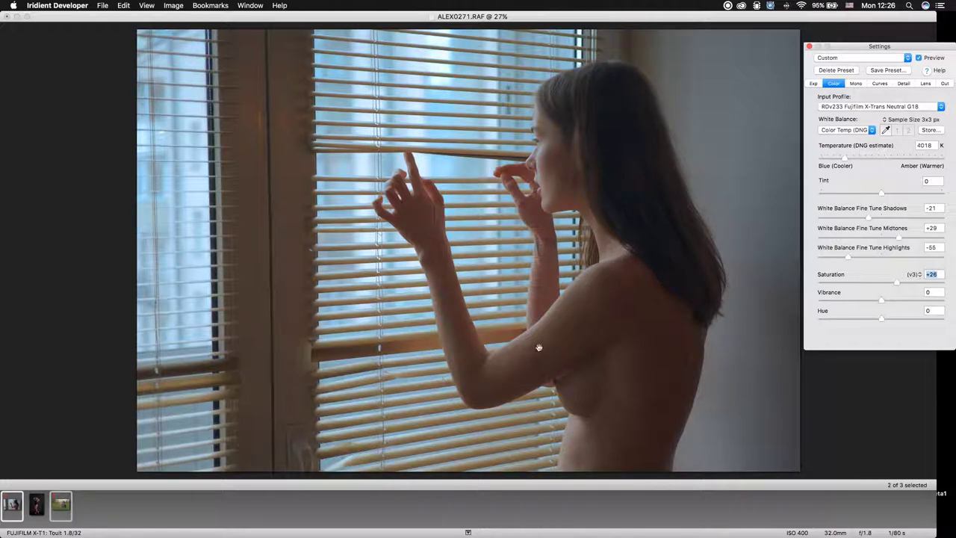
pyautogui.click(102, 6)
pyautogui.click(107, 143)
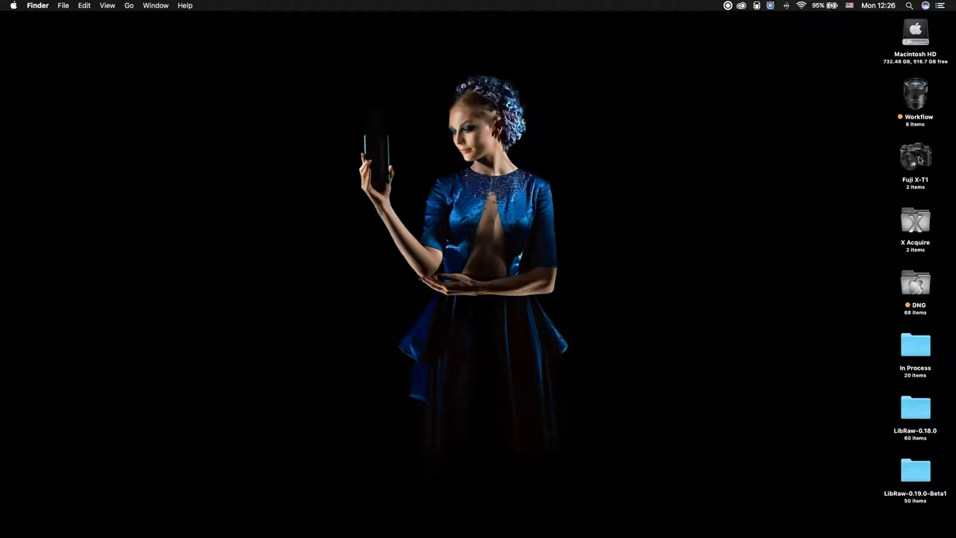
# Open both exported TIFF files from the Fuji X-T1 desktop folder in Photoshop and show the husky photo in full-screen view
pyautogui.doubleClick(915, 160)
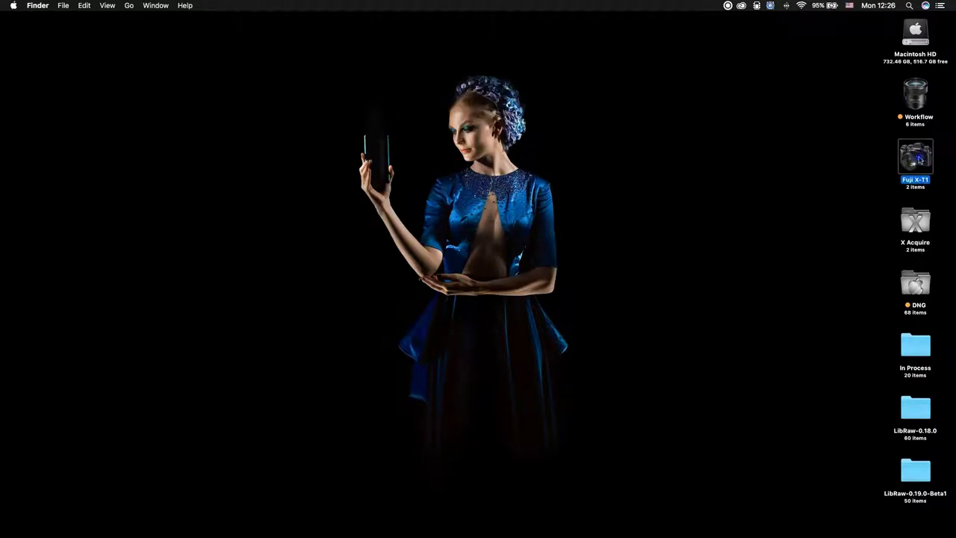
pyautogui.moveTo(487, 160); pyautogui.dragTo(411, 258)
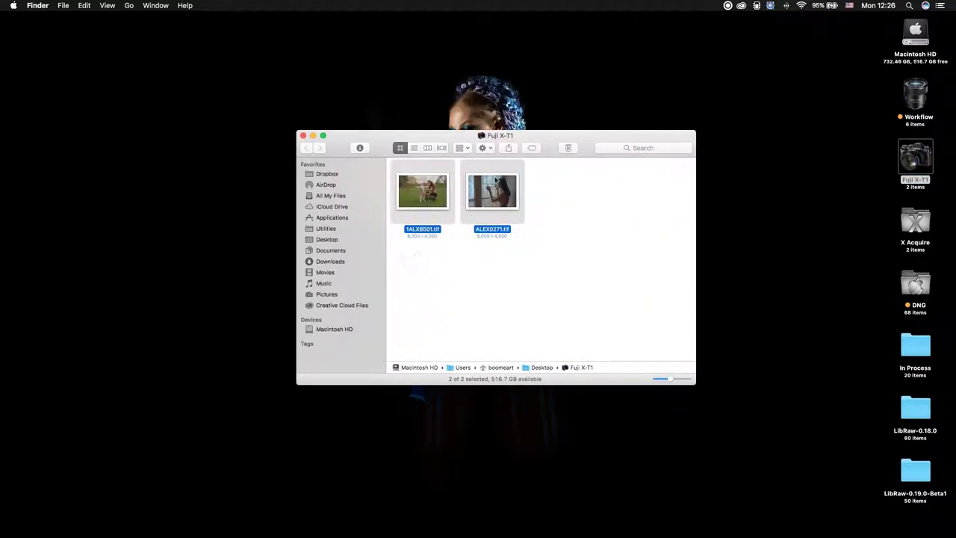
pyautogui.doubleClick(497, 200)
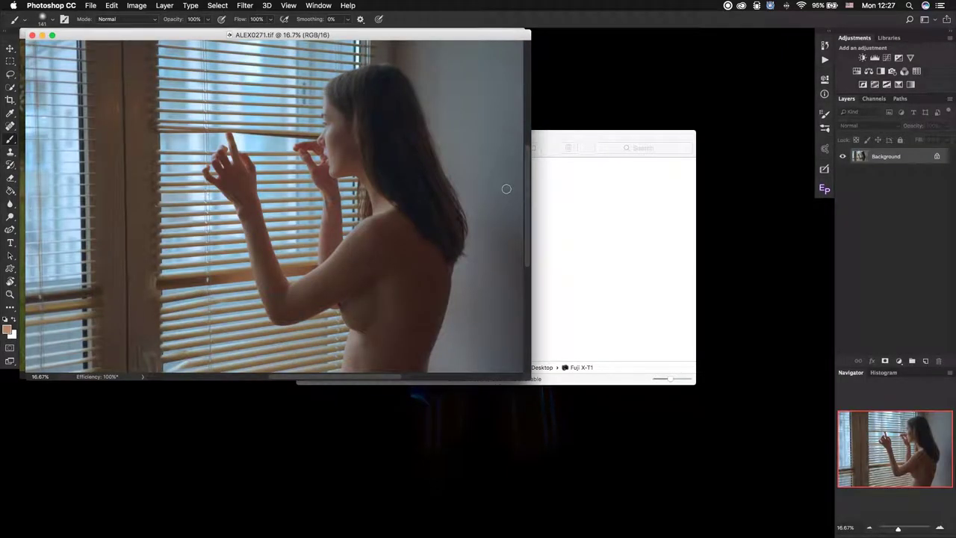
pyautogui.click(445, 34)
pyautogui.press('f')
# Examine the husky photo as a whole and then the woman's face up close for skin flaws
pyautogui.scroll(3, 529, 233)
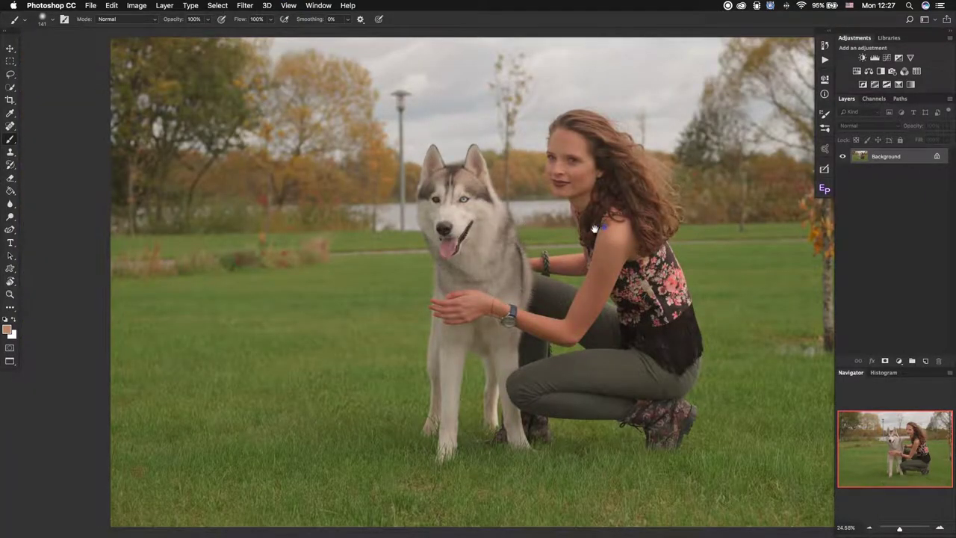
pyautogui.scroll(1, 530, 224)
pyautogui.hscroll(2, 531, 218)
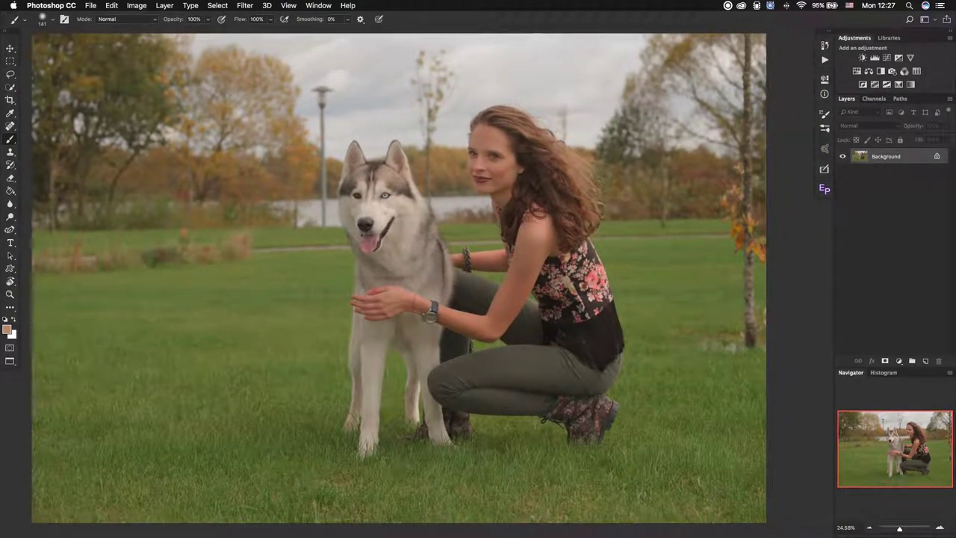
pyautogui.scroll(-3, 546, 222)
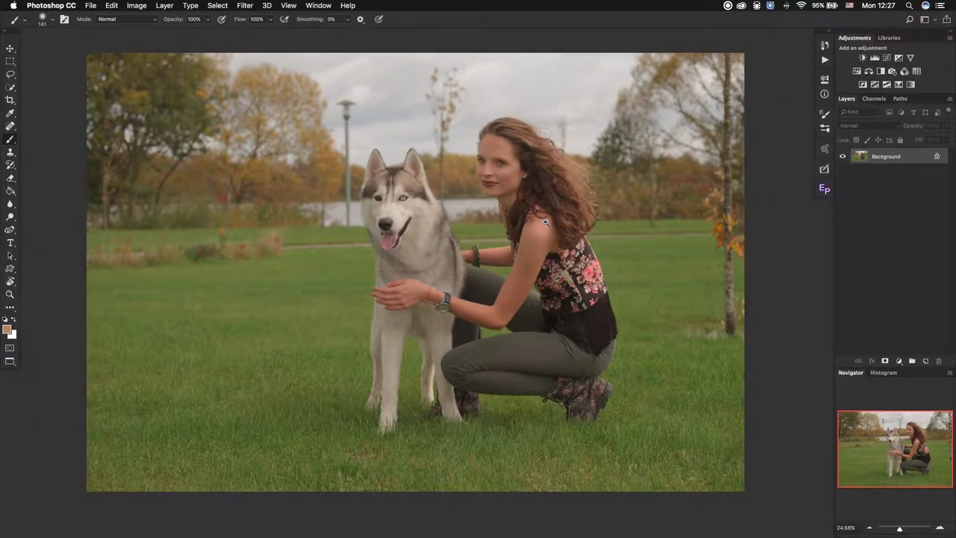
pyautogui.scroll(2, 547, 221)
pyautogui.hscroll(1, 547, 220)
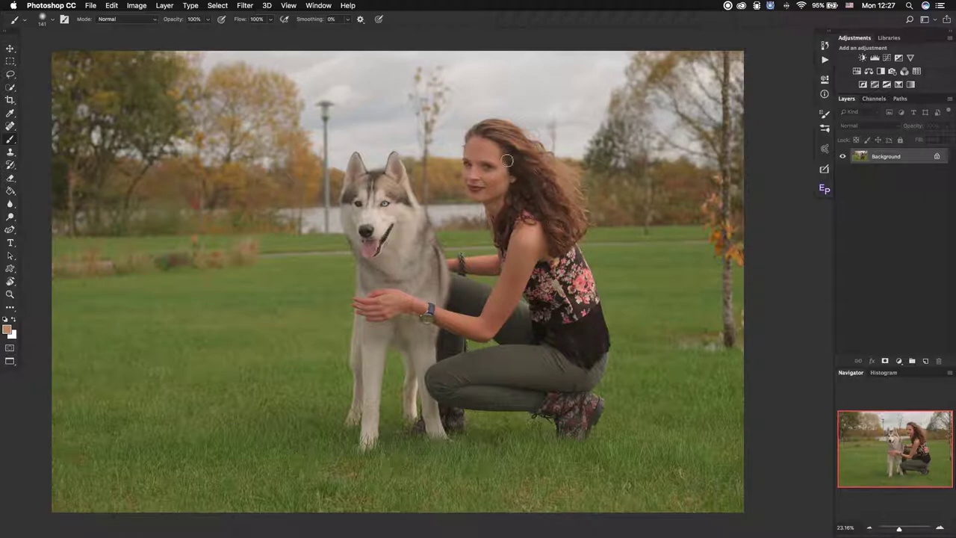
pyautogui.scroll(3, 523, 181)
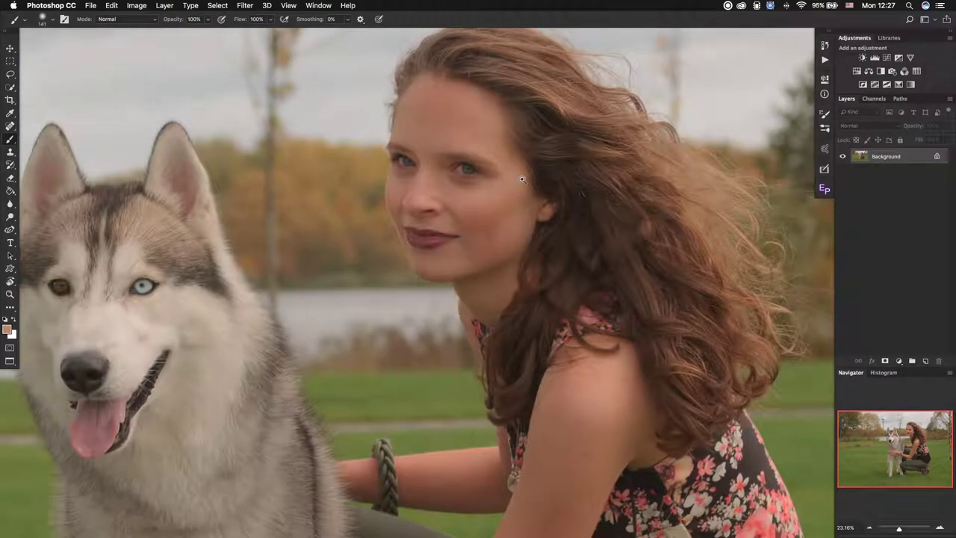
pyautogui.scroll(3, 504, 186)
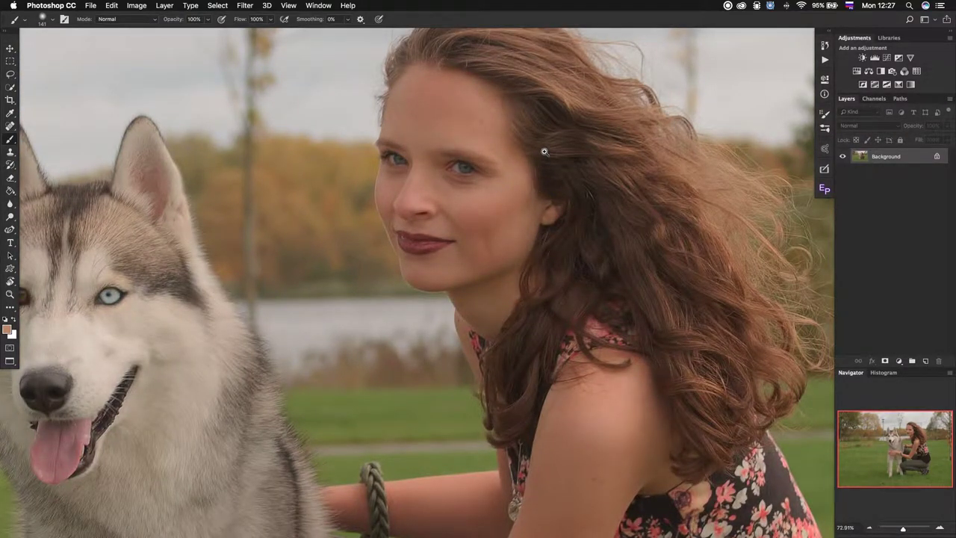
pyautogui.scroll(2, 545, 153)
# Retouch the small skin blemishes on the woman's upper arm with the Spot Healing Brush
pyautogui.click(10, 127)
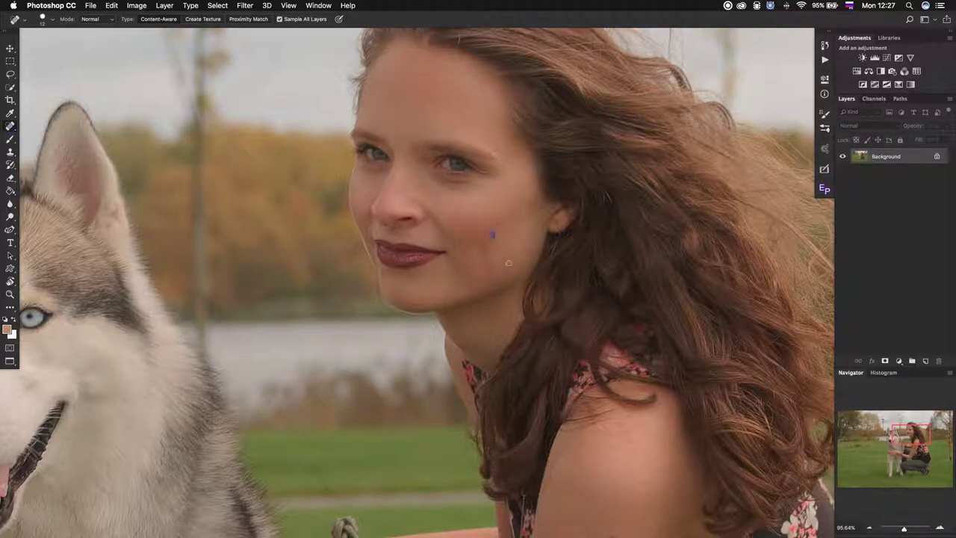
pyautogui.scroll(-5, 607, 477)
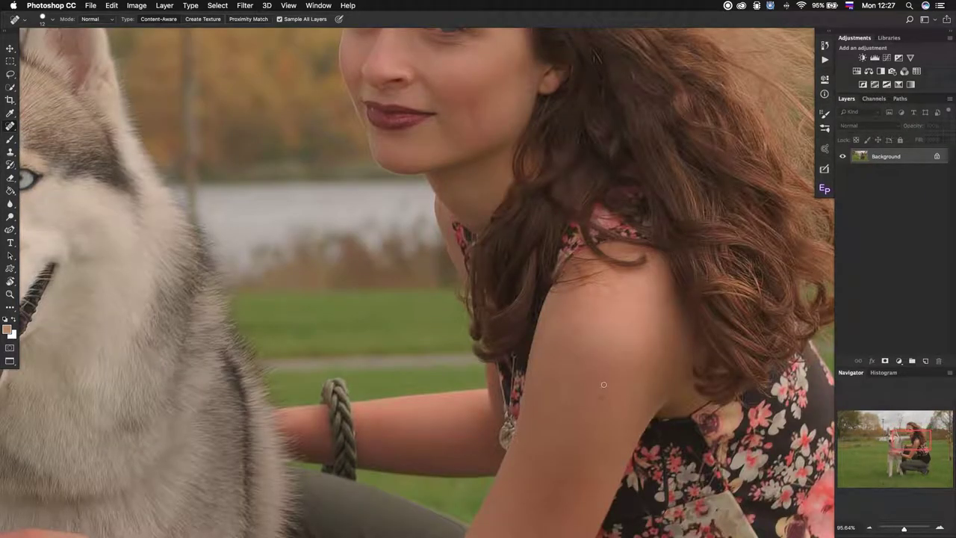
pyautogui.click(610, 401)
pyautogui.click(621, 389)
pyautogui.moveTo(582, 393)
pyautogui.mouseDown()
pyautogui.moveTo(574, 388)
pyautogui.moveTo(603, 367)
pyautogui.mouseUp()
pyautogui.click(598, 397)
pyautogui.click(581, 388)
pyautogui.click(568, 386)
pyautogui.scroll(-2, 472, 277)
# Add a Selective Color adjustment with Reds at Magenta -10 and Yellow +6, and merge it into the husky photo's background
pyautogui.hotkey('ctrl', 'space')
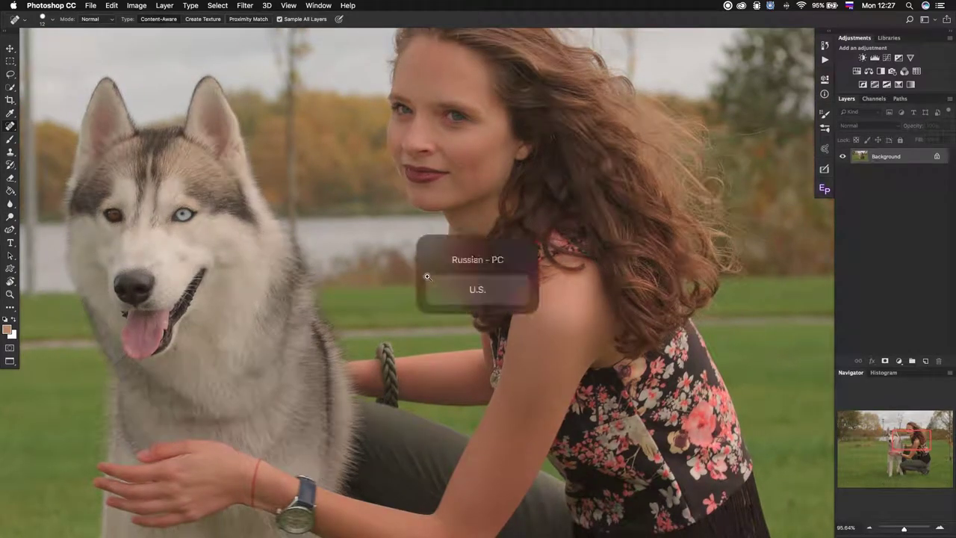
pyautogui.scroll(-2, 470, 227)
pyautogui.hotkey('ctrl', 'space')
pyautogui.scroll(-3, 481, 227)
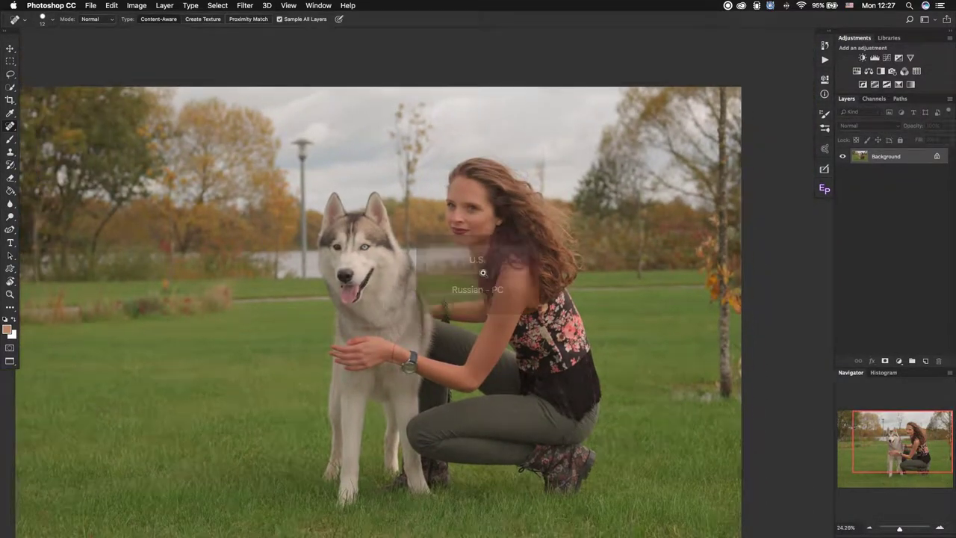
pyautogui.moveTo(484, 227); pyautogui.dragTo(497, 222)
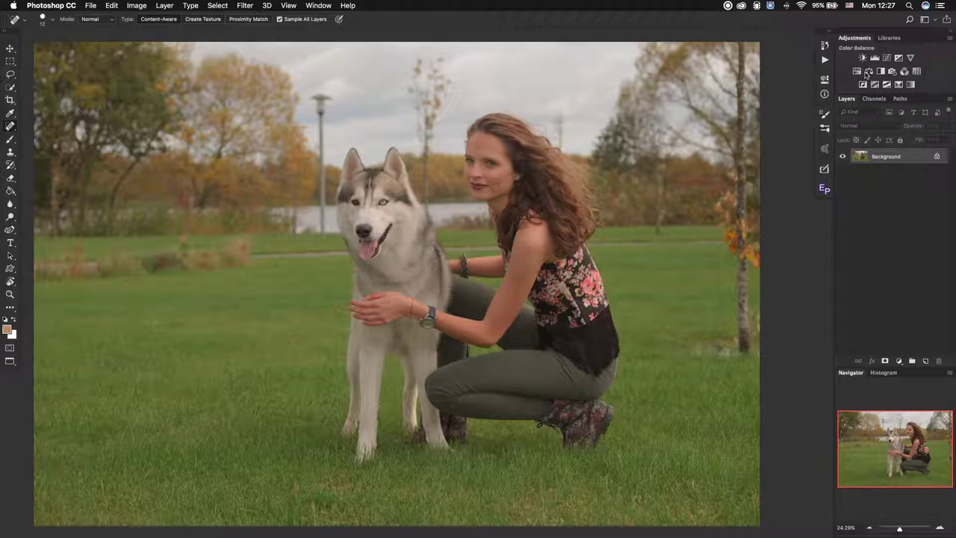
pyautogui.click(898, 84)
pyautogui.moveTo(726, 175); pyautogui.dragTo(718, 156)
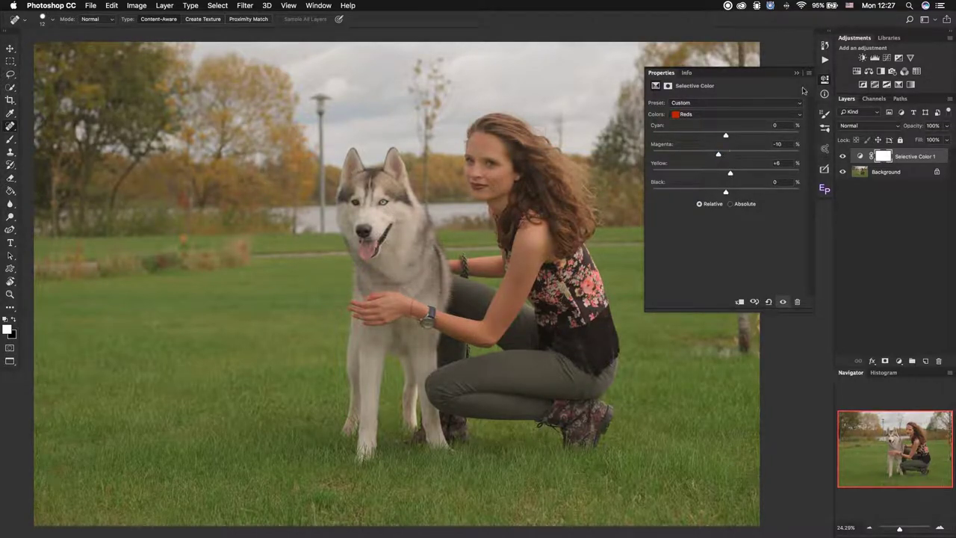
pyautogui.click(825, 79)
pyautogui.press('super+alt+shift+e')
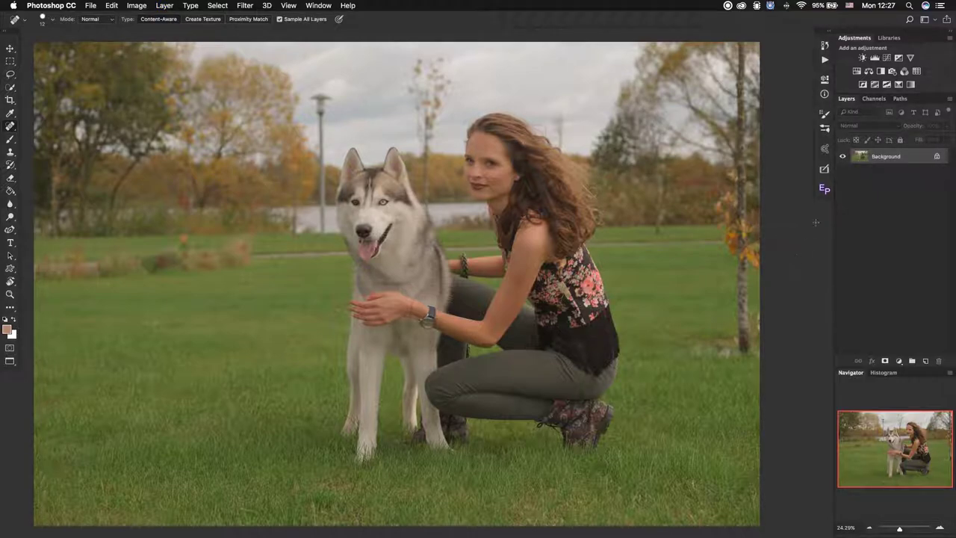
# Add a Color Lookup adjustment with the Cinematic.cube LUT above the husky photo and reduce its opacity to 68%
pyautogui.click(917, 71)
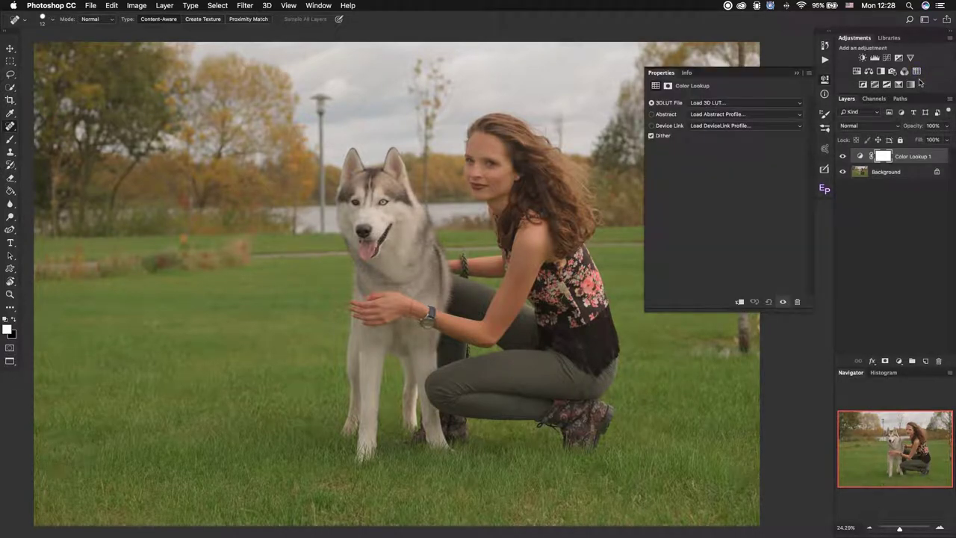
pyautogui.click(745, 105)
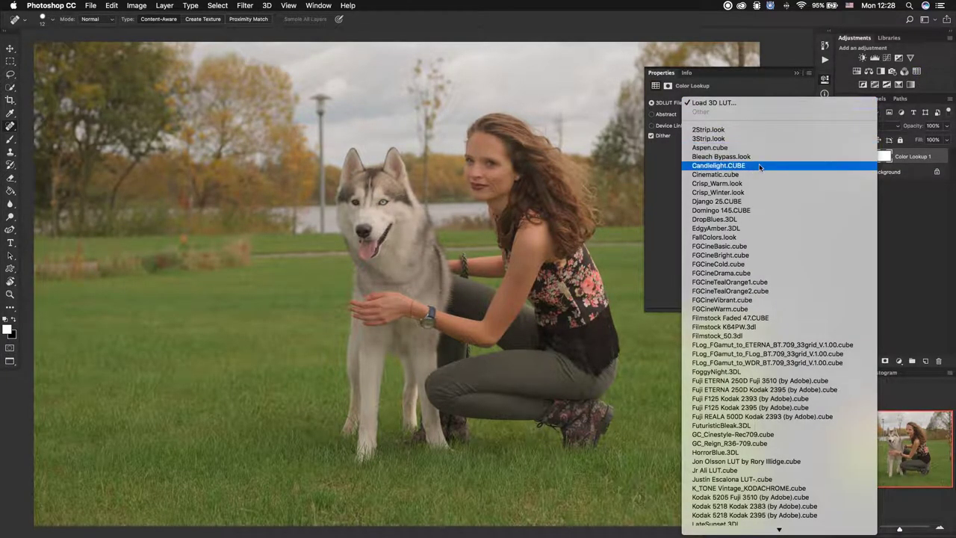
pyautogui.click(725, 176)
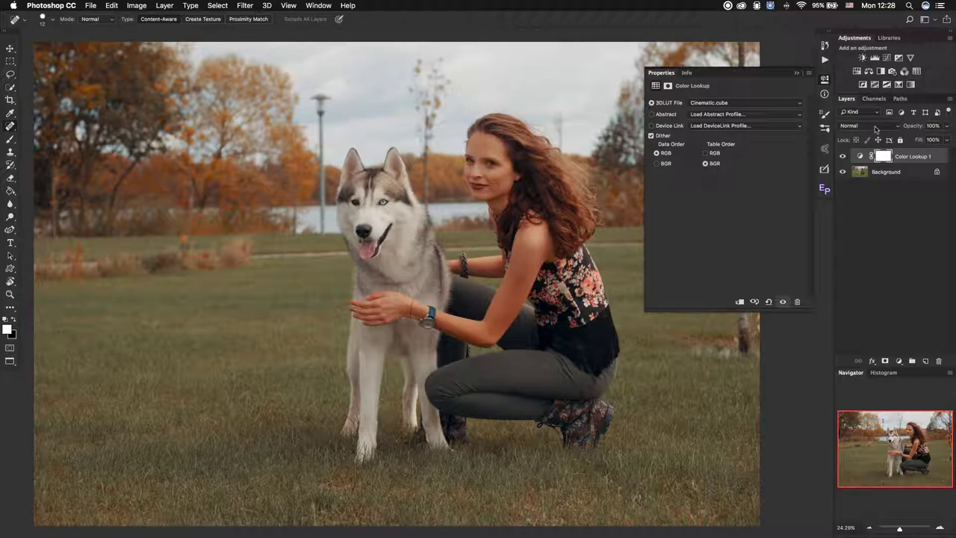
pyautogui.moveTo(915, 131); pyautogui.dragTo(898, 127)
# Set the Color Lookup layer's blend mode to Soft Light and its opacity to 49%
pyautogui.click(869, 127)
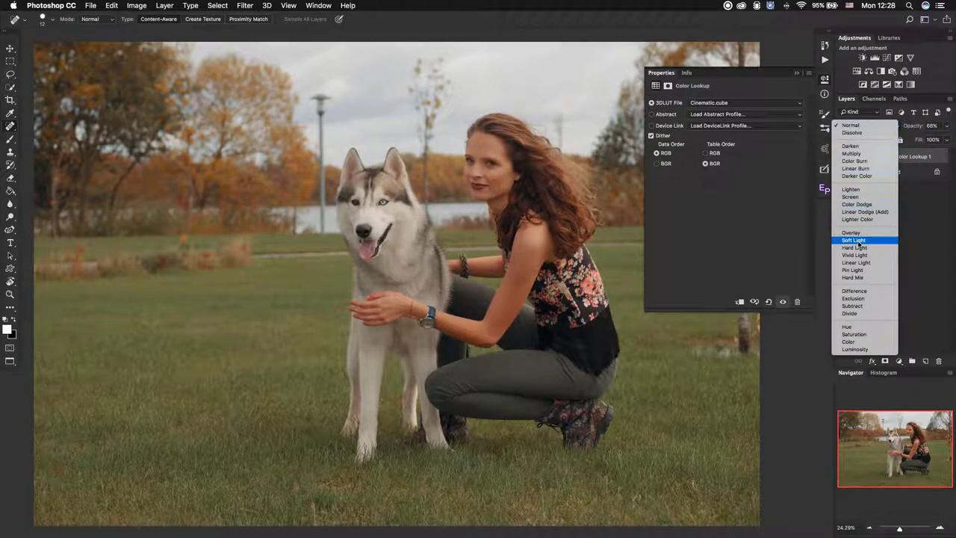
pyautogui.click(858, 240)
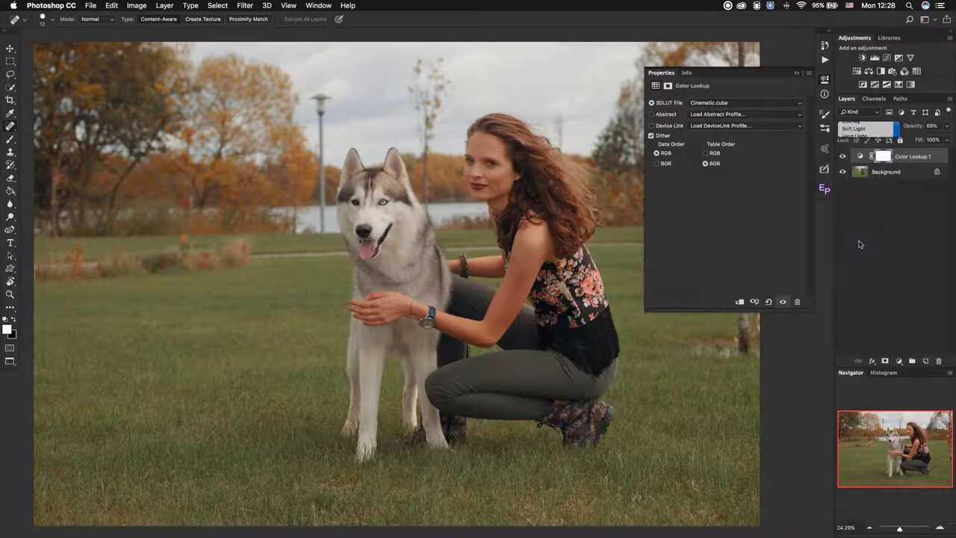
pyautogui.click(825, 79)
pyautogui.moveTo(916, 125); pyautogui.dragTo(905, 133)
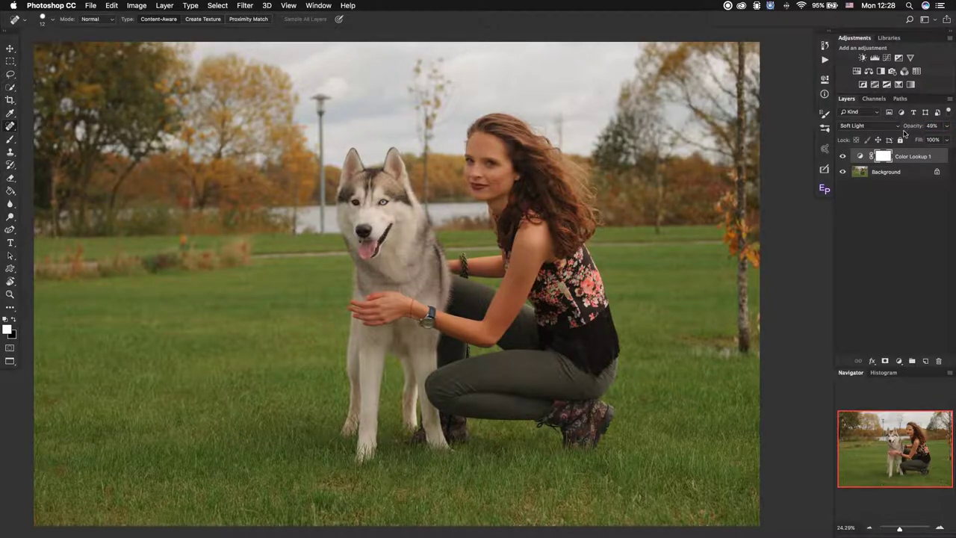
# Try the FGCineDrama.cube LUT on the Color Lookup layer with the blend mode set to Normal
pyautogui.doubleClick(858, 156)
pyautogui.click(735, 105)
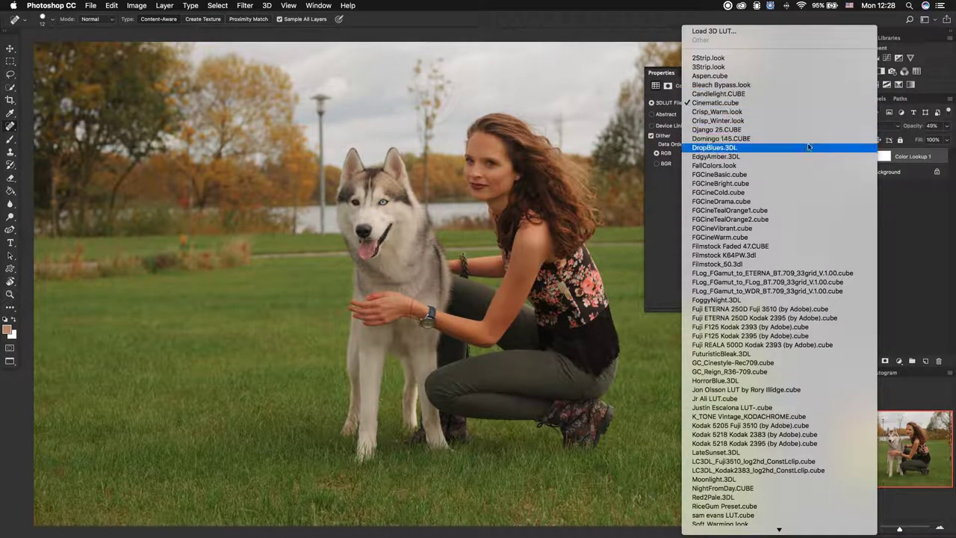
pyautogui.click(750, 202)
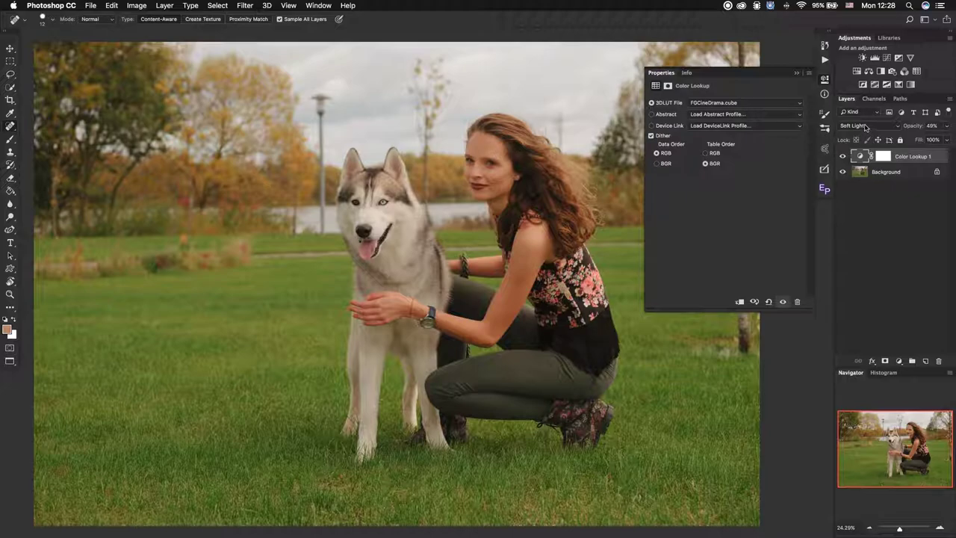
pyautogui.click(864, 127)
pyautogui.click(859, 11)
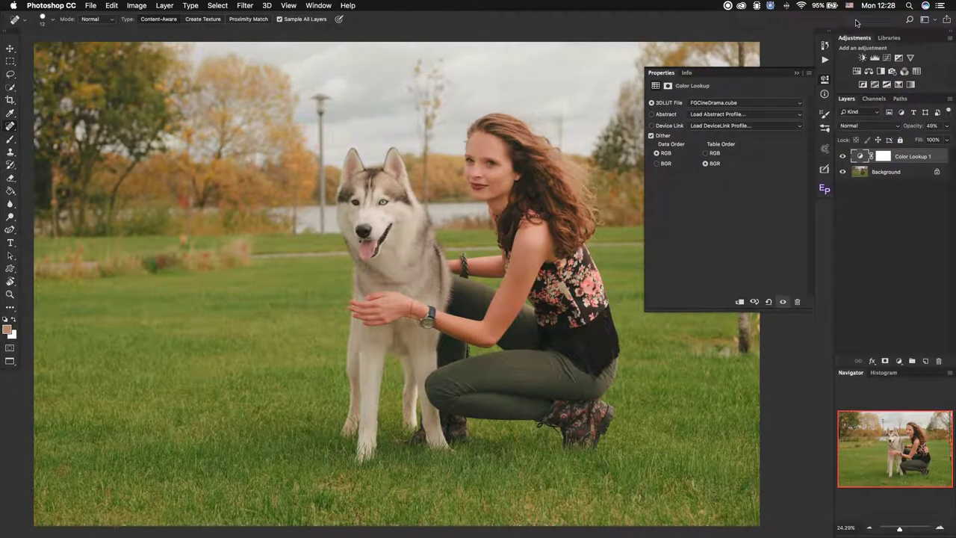
# Change the Color Lookup layer's LUT to Filmstock K64PW.3dl and set its blend mode to Soft Light
pyautogui.click(760, 104)
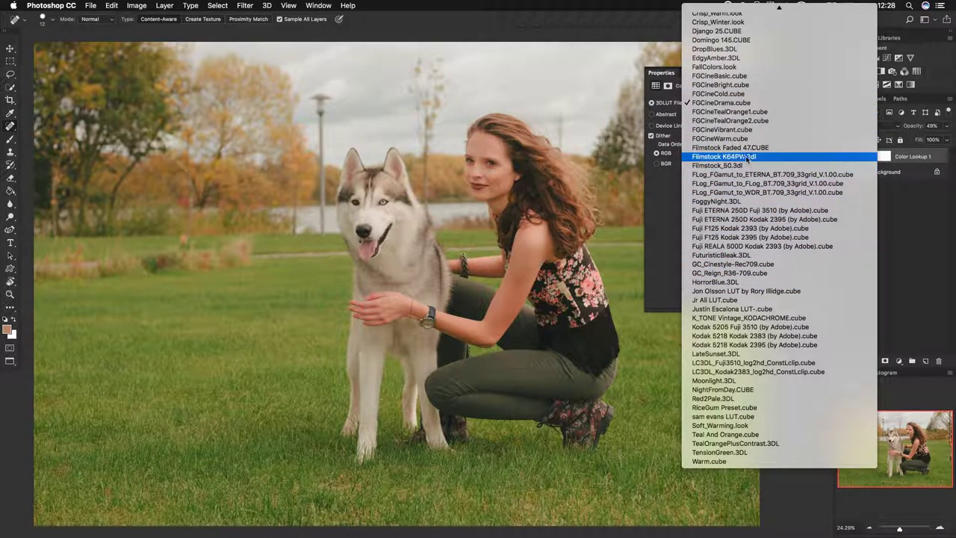
pyautogui.click(747, 156)
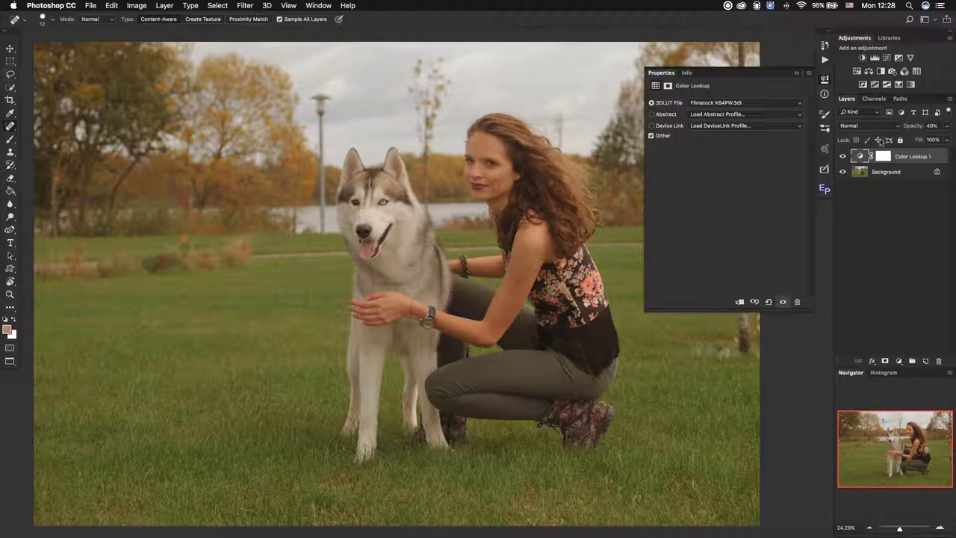
pyautogui.click(862, 127)
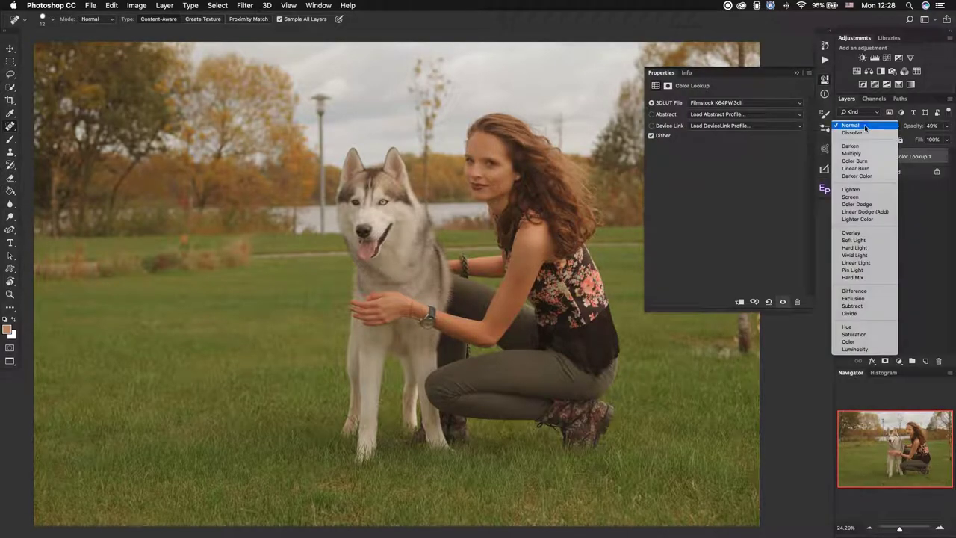
pyautogui.click(860, 240)
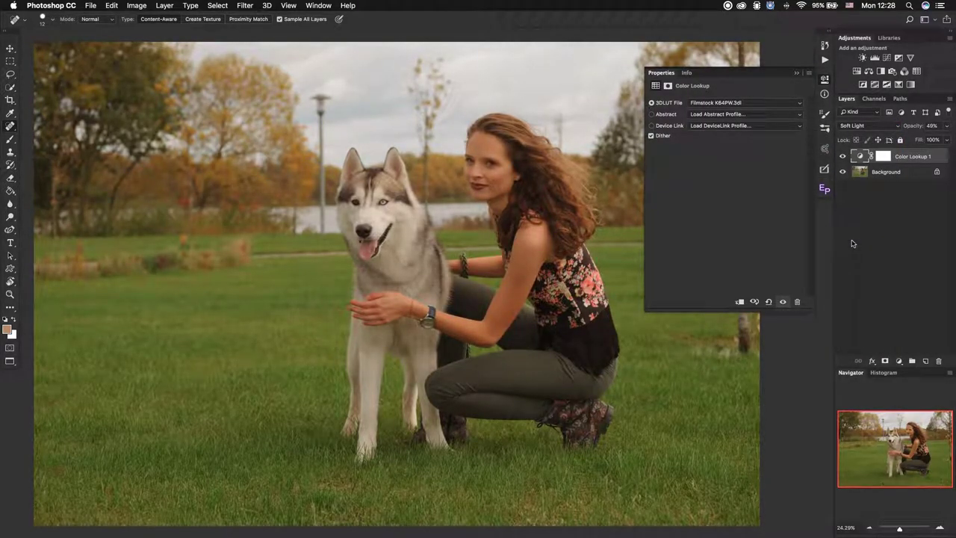
pyautogui.click(825, 80)
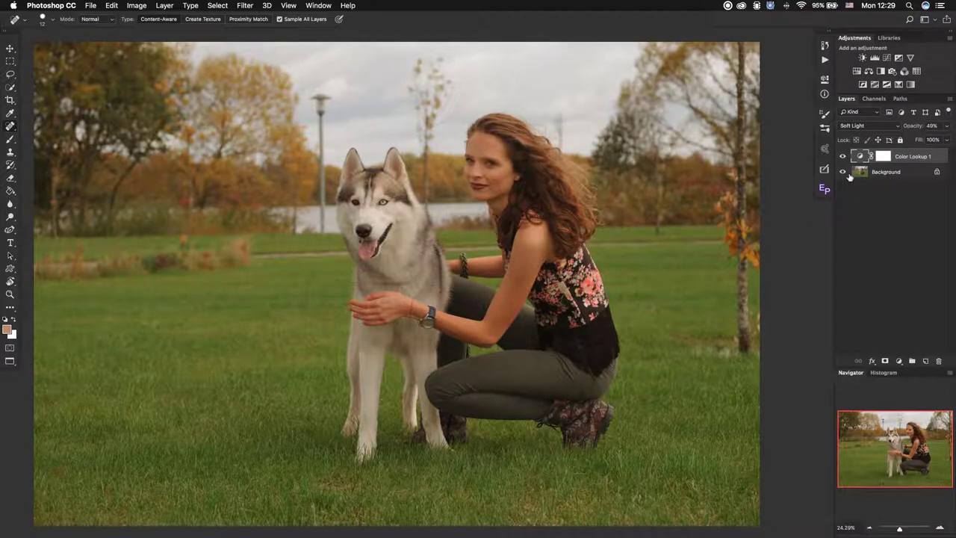
# Switch to the window portrait document, ALEX0271.tif
pyautogui.click(331, 6)
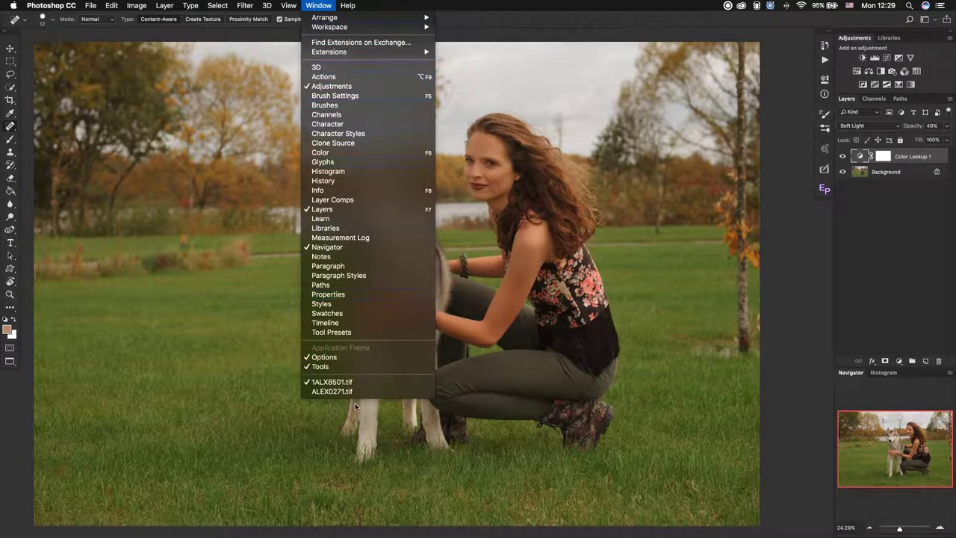
pyautogui.click(332, 390)
pyautogui.hotkey('ctrl', 'Tab')
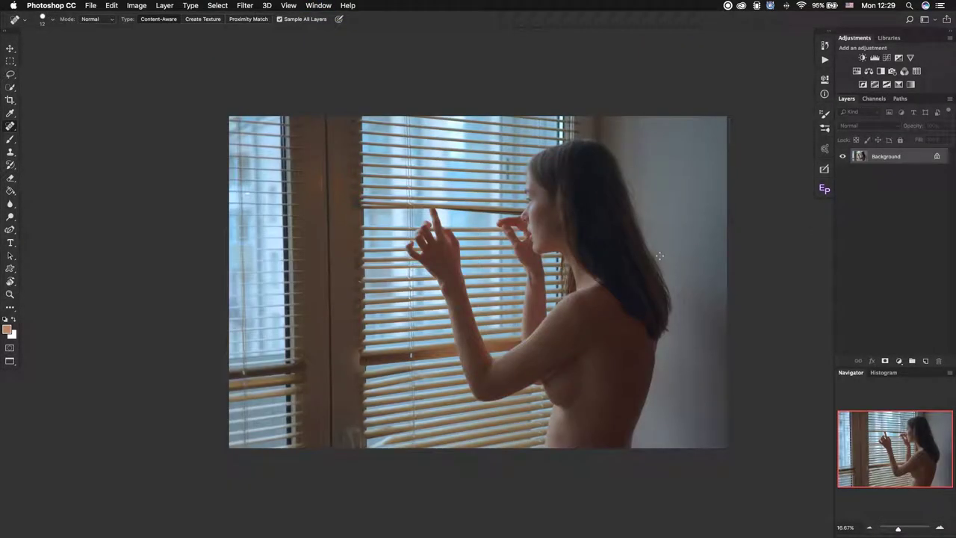
# Add a Hue/Saturation adjustment layer and shift its Reds range to the magenta-red tones, 284°/314° to 345°/14°, with Saturation at 0
pyautogui.scroll(4, 505, 271)
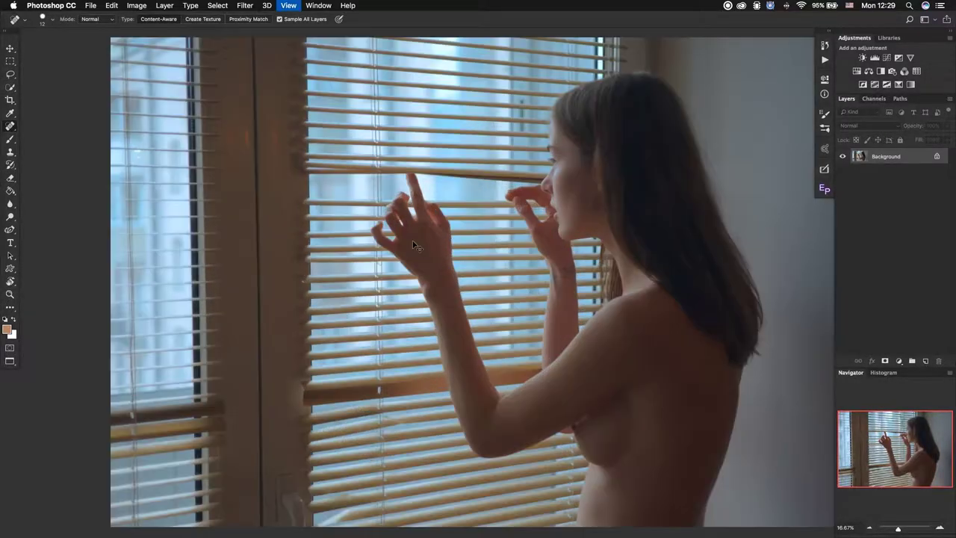
pyautogui.hscroll(5, 411, 240)
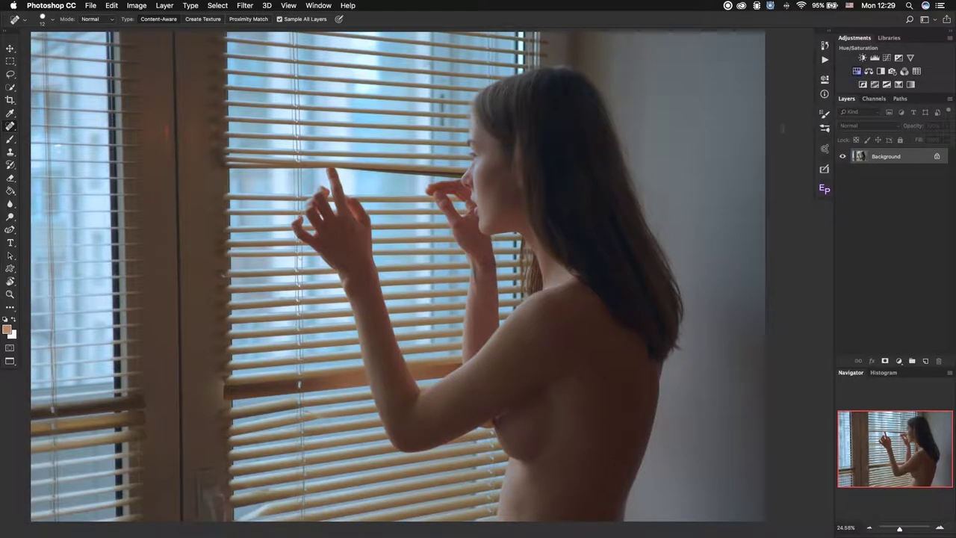
pyautogui.click(857, 73)
pyautogui.click(705, 114)
pyautogui.click(705, 123)
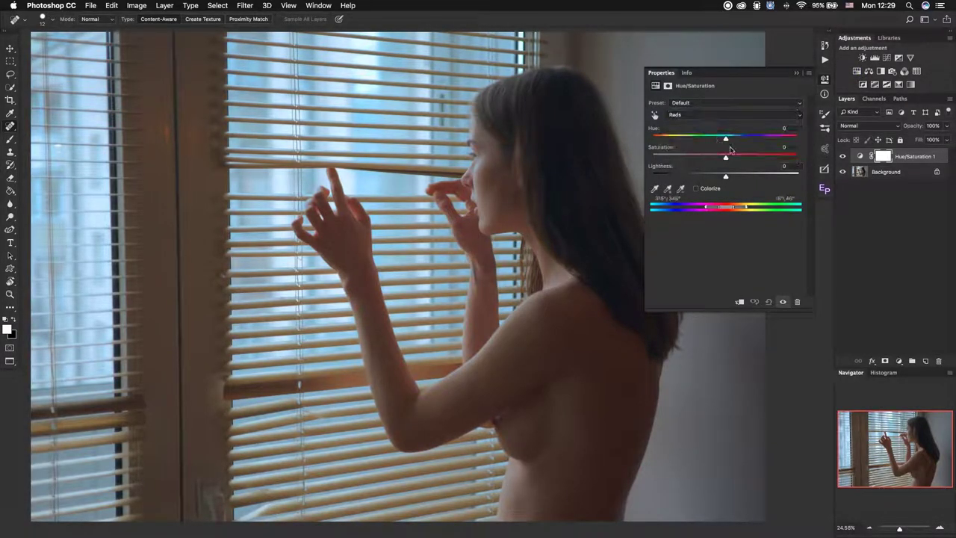
pyautogui.moveTo(725, 157); pyautogui.dragTo(798, 156)
pyautogui.moveTo(731, 211); pyautogui.dragTo(715, 211)
pyautogui.click(790, 147)
pyautogui.write('0')
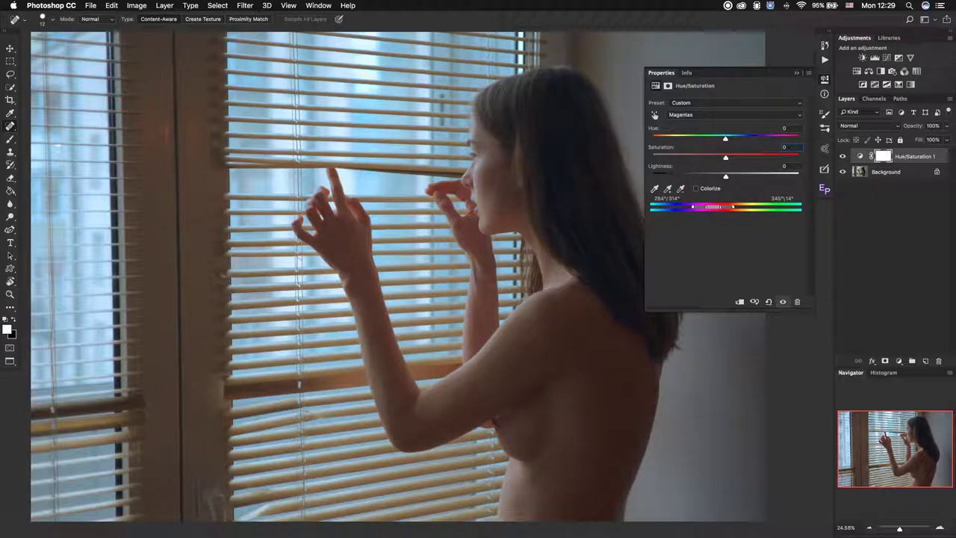
# Raise the hue of the targeted magenta-red range slightly, and invert the Hue/Saturation layer's mask ready for brushing
pyautogui.moveTo(727, 138); pyautogui.dragTo(737, 138)
pyautogui.click(824, 78)
pyautogui.hotkey('ctrl', 'i')
pyautogui.press('b')
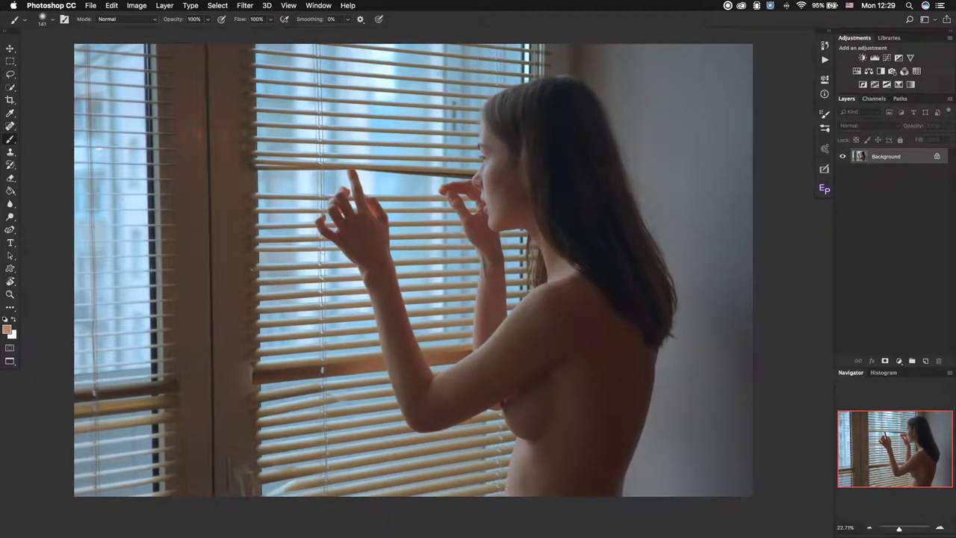
# Add a Color Lookup adjustment layer with the FGCineVibrant.cube LUT and set its blend mode to Soft Light
pyautogui.click(916, 71)
pyautogui.click(740, 103)
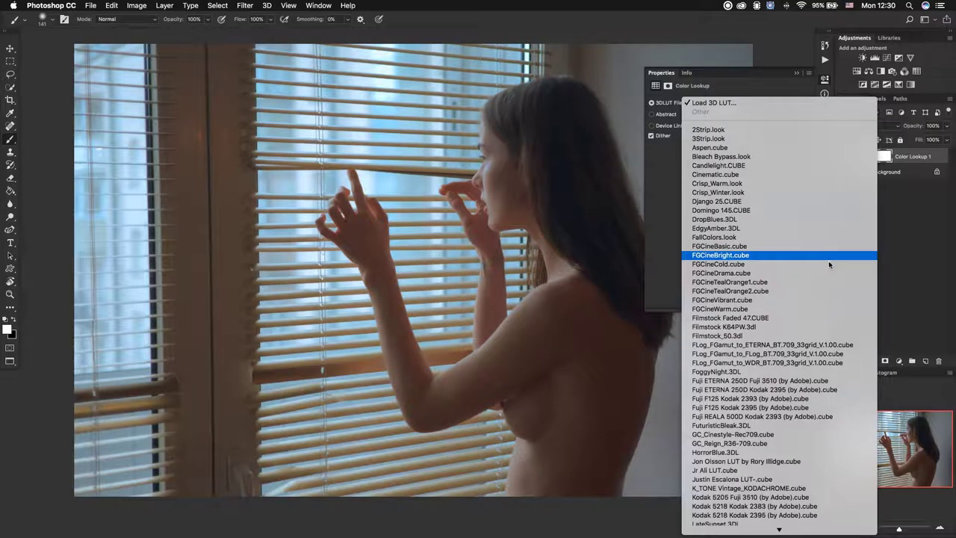
pyautogui.click(759, 300)
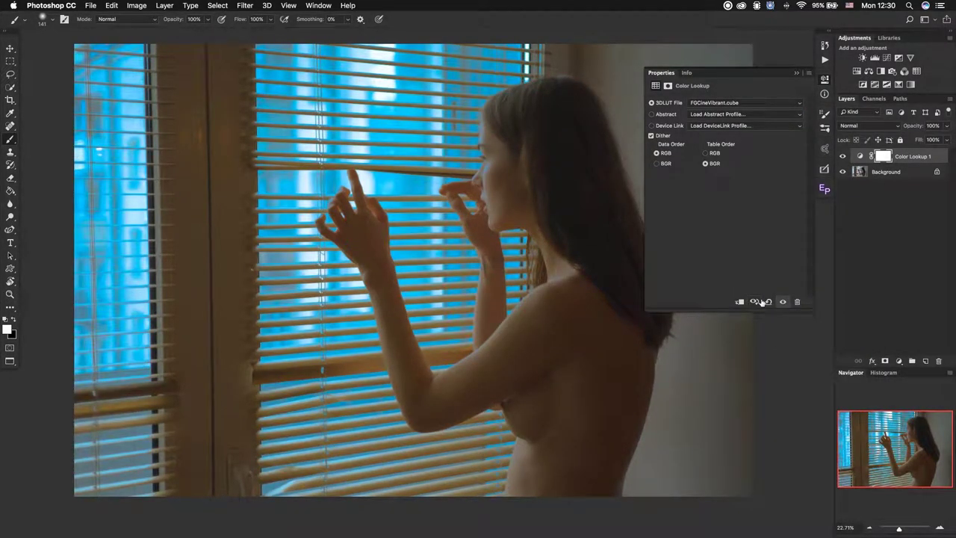
pyautogui.moveTo(430, 256); pyautogui.dragTo(398, 255)
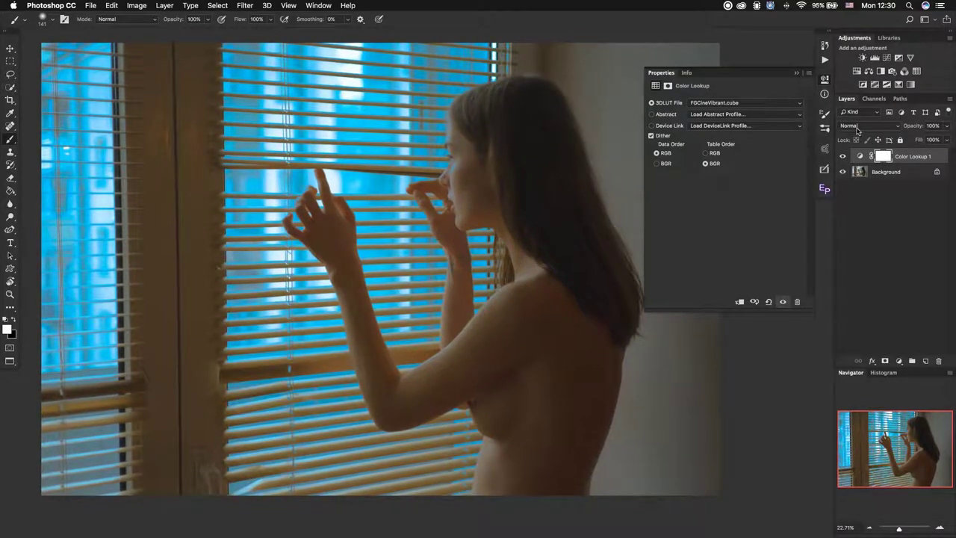
pyautogui.click(858, 127)
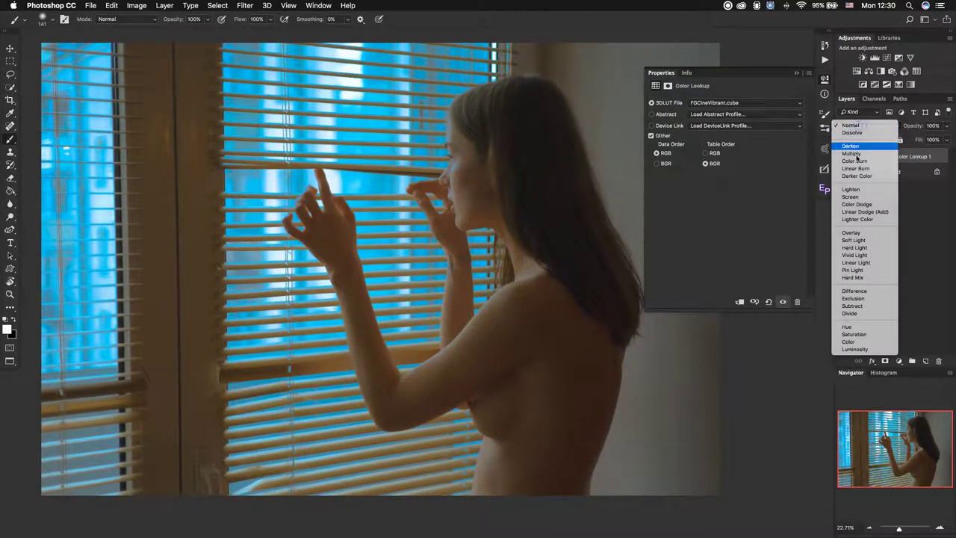
pyautogui.click(857, 240)
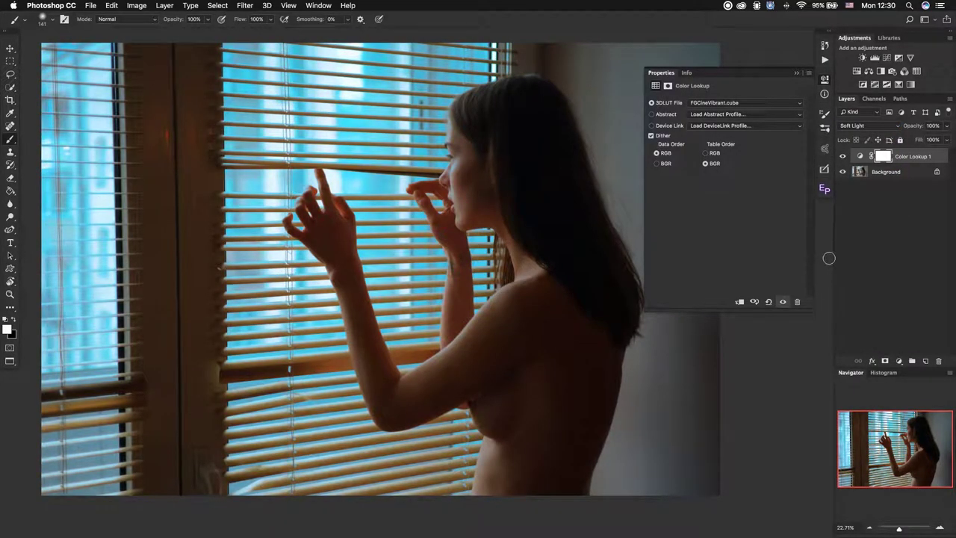
# Compare the photo with and without the Color Lookup grading, and set the layer's opacity to 50%
pyautogui.keyDown('alt'); pyautogui.click(843, 173); pyautogui.keyUp('alt')
pyautogui.keyDown('alt'); pyautogui.click(843, 173); pyautogui.keyUp('alt')
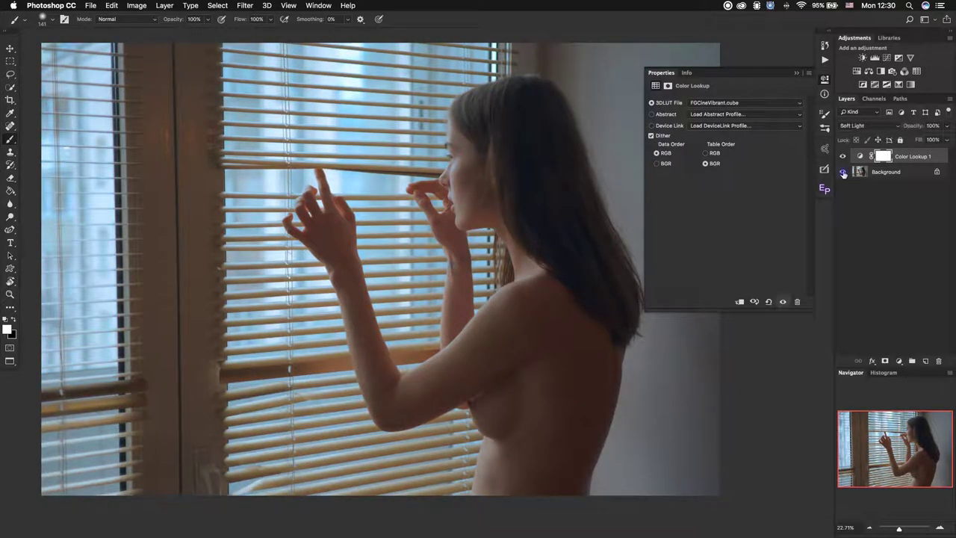
pyautogui.keyDown('alt'); pyautogui.click(843, 174); pyautogui.keyUp('alt')
pyautogui.keyDown('alt'); pyautogui.click(843, 174); pyautogui.keyUp('alt')
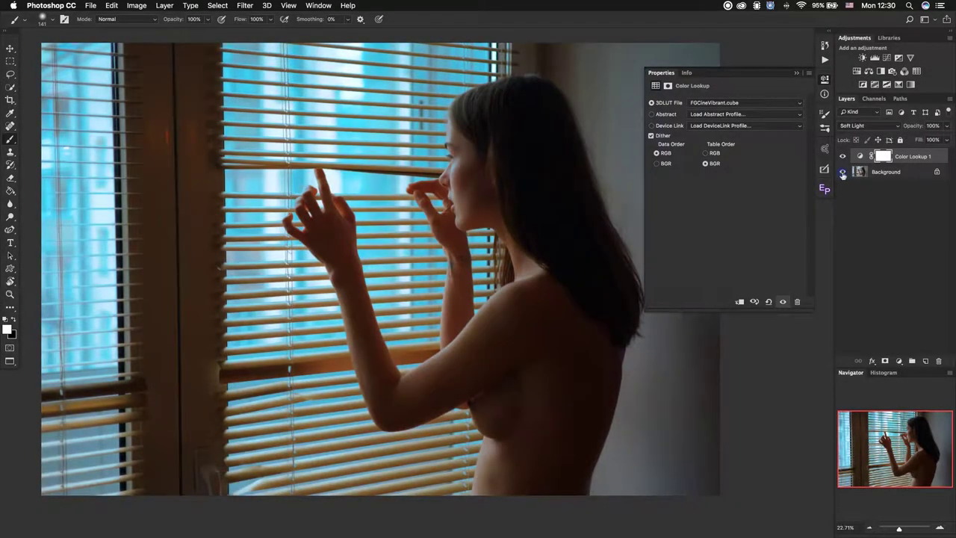
pyautogui.write('50')
pyautogui.press('Return')
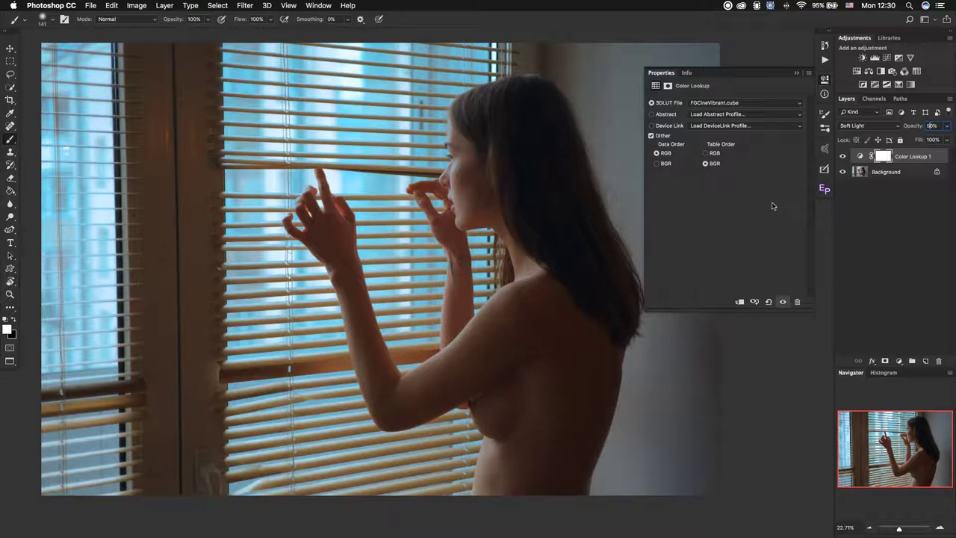
# Try the K_TONE Vintage_KODACHROME.cube LUT, and change the Color Lookup layer's LUT to NightFromDay.CUBE
pyautogui.click(753, 103)
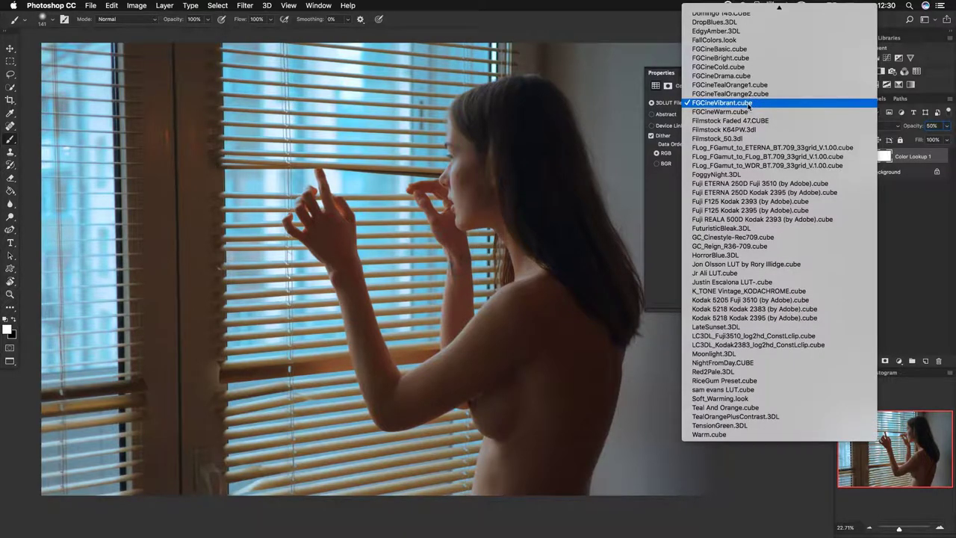
pyautogui.click(767, 292)
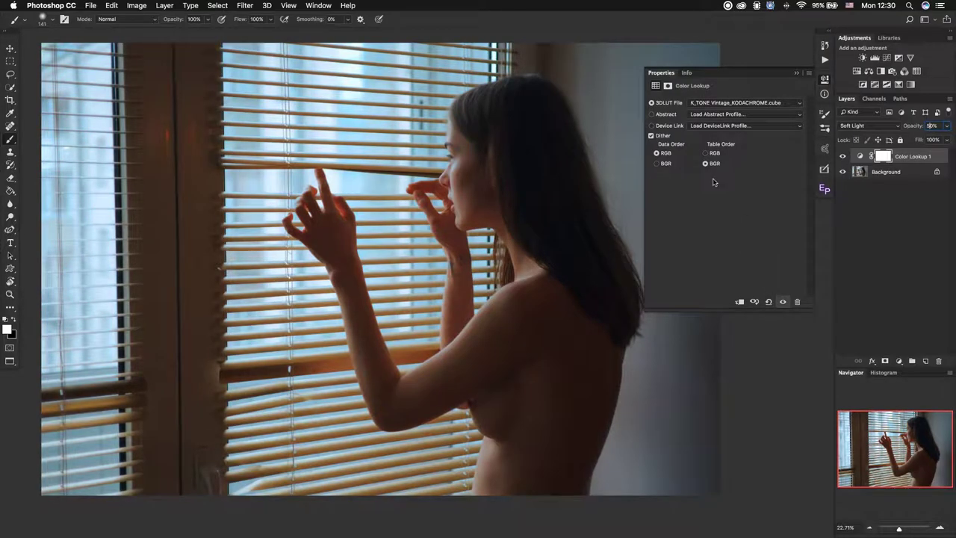
pyautogui.click(728, 106)
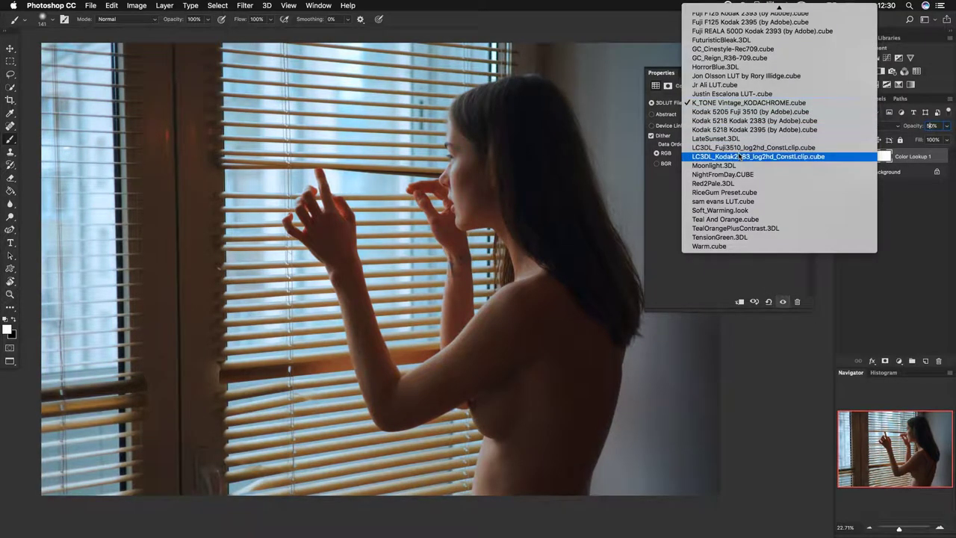
pyautogui.click(731, 175)
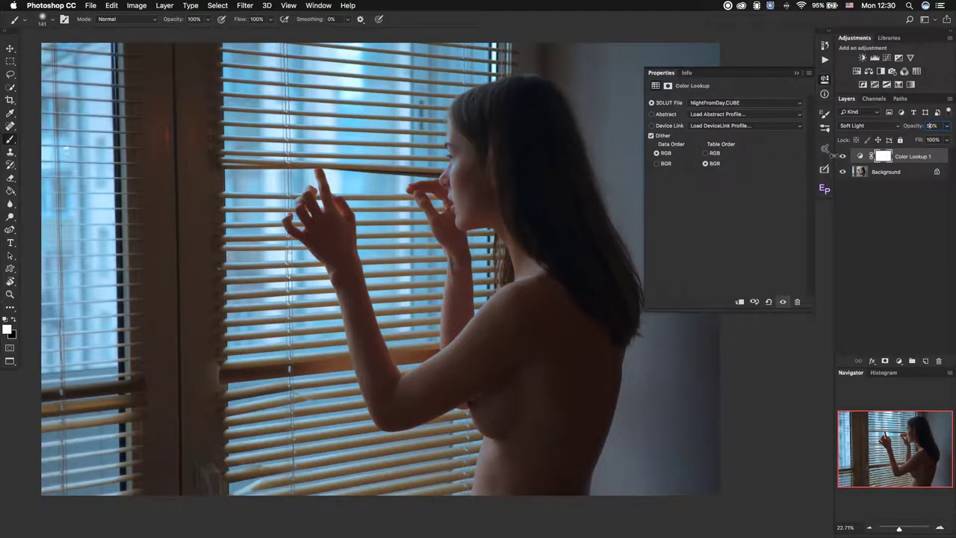
# Try the Normal blend mode on the Color Lookup layer and return it to Soft Light
pyautogui.click(856, 128)
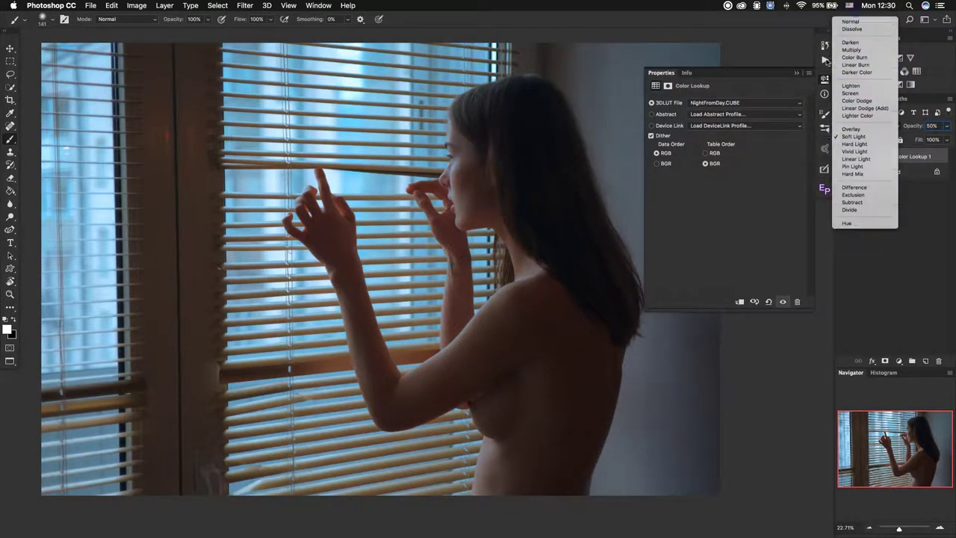
pyautogui.click(850, 10)
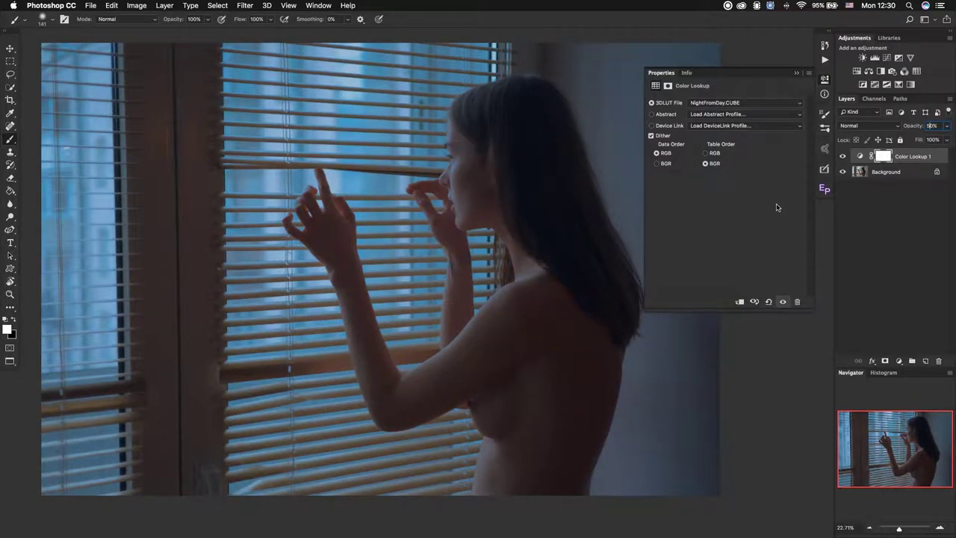
pyautogui.click(860, 126)
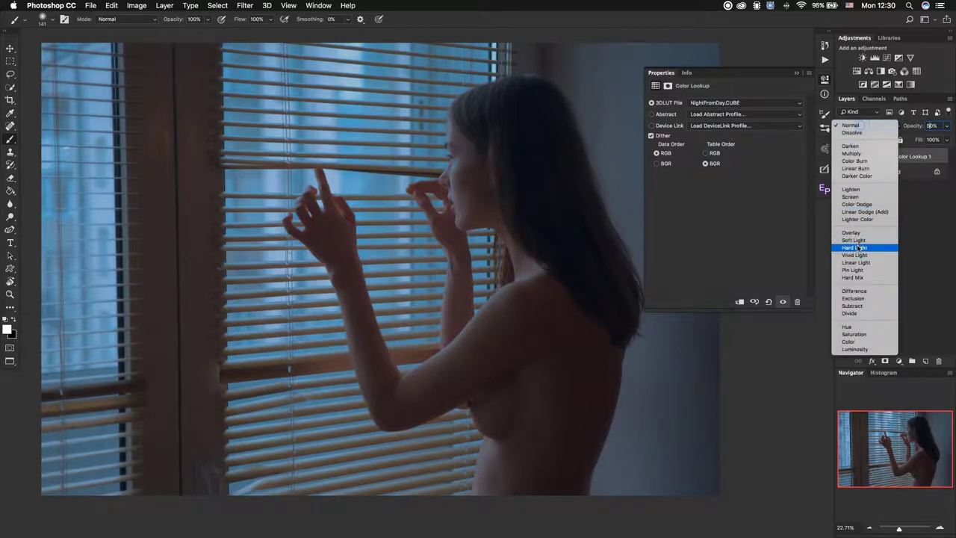
pyautogui.click(858, 240)
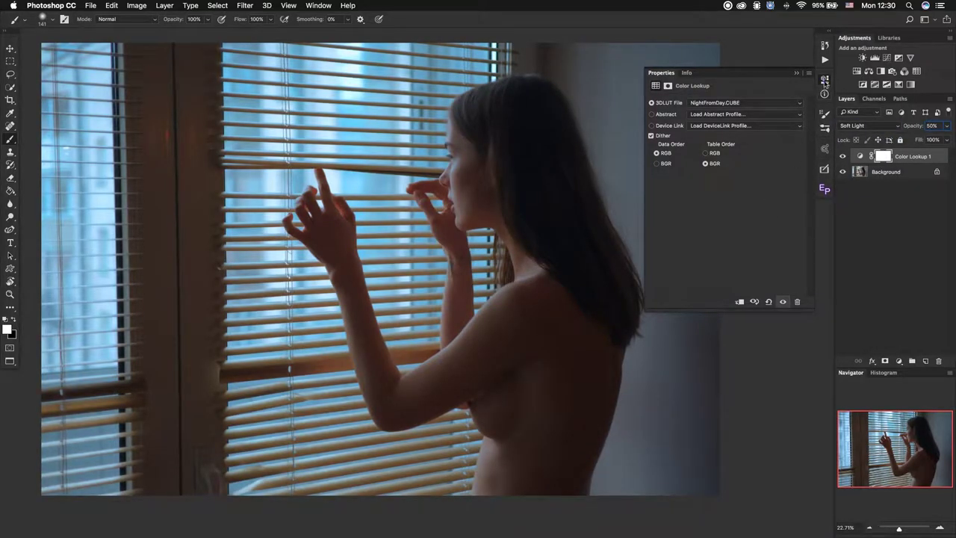
pyautogui.click(824, 81)
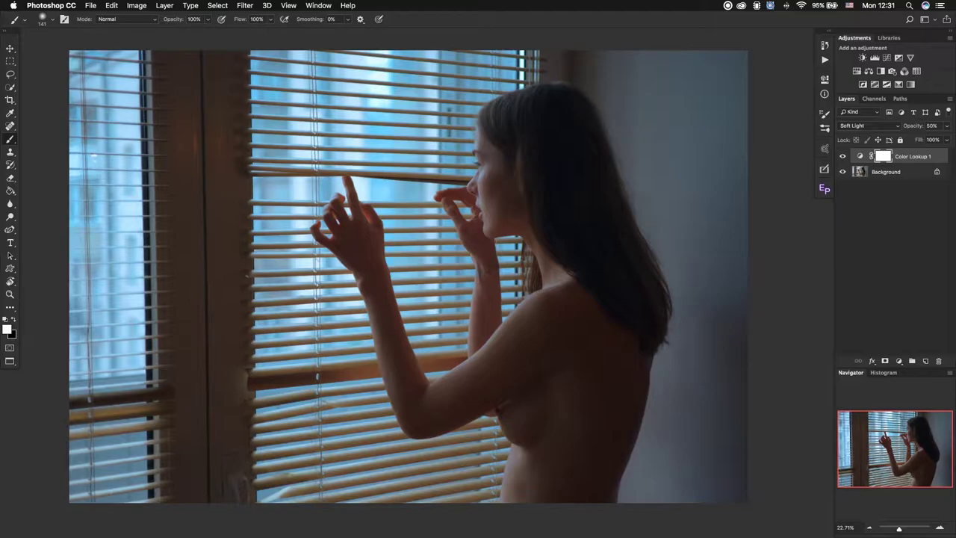
# Switch to Safari and bring up the Lutify.me free cinematic color grading LUTs page
pyautogui.press('super+Tab')
pyautogui.click(581, 47)
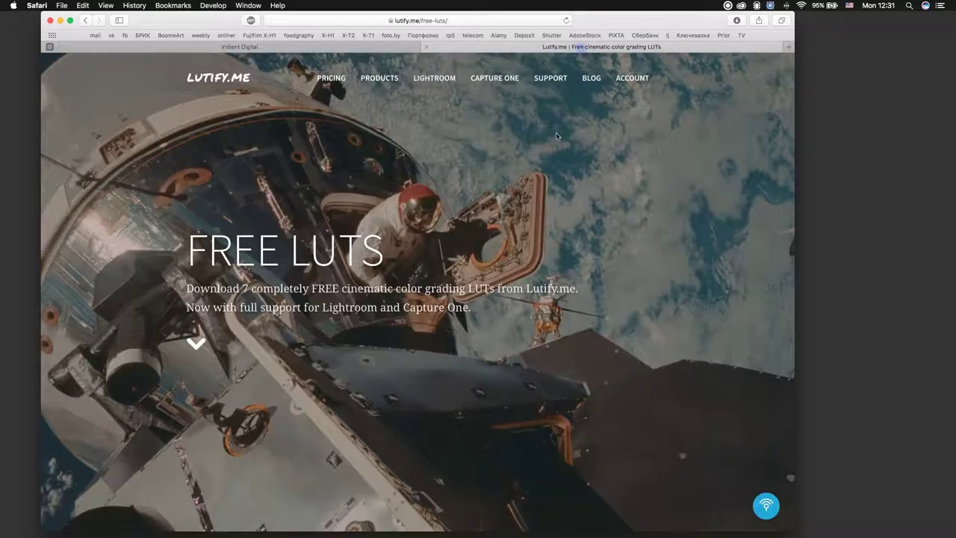